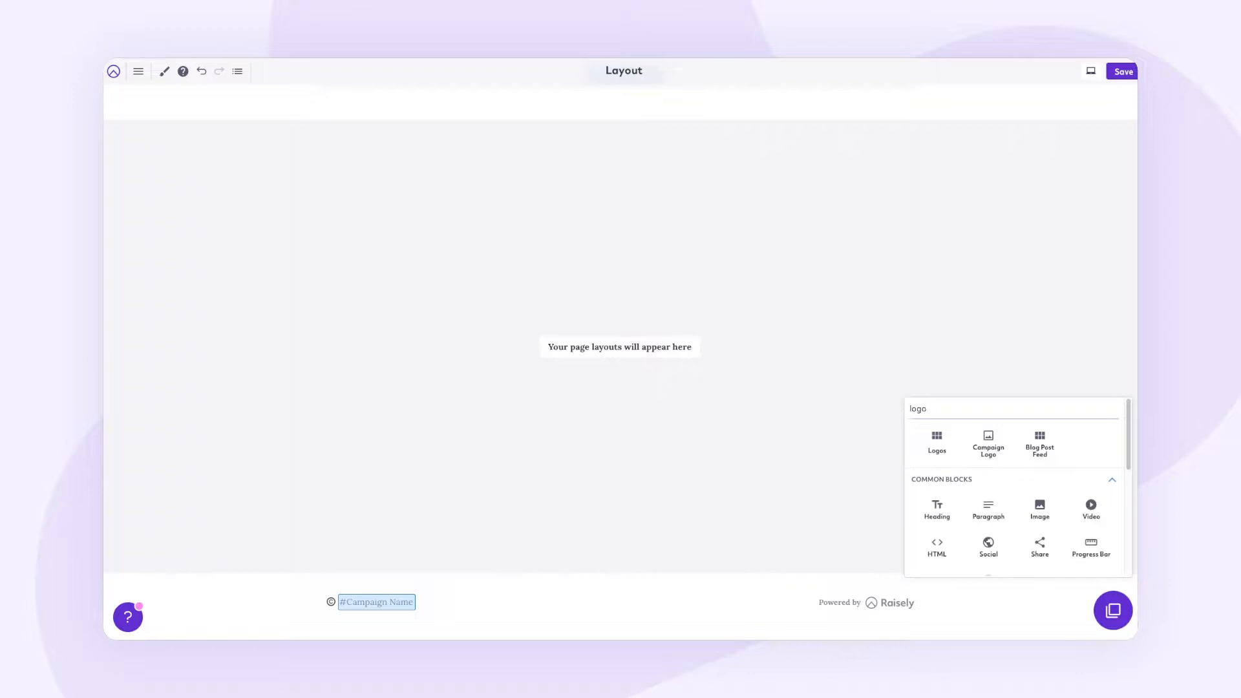
Step: Insert a Campaign Logo block at the top of the header, aligned left at 100px wide
{"action": "left_click", "coordinate": [988, 446]}
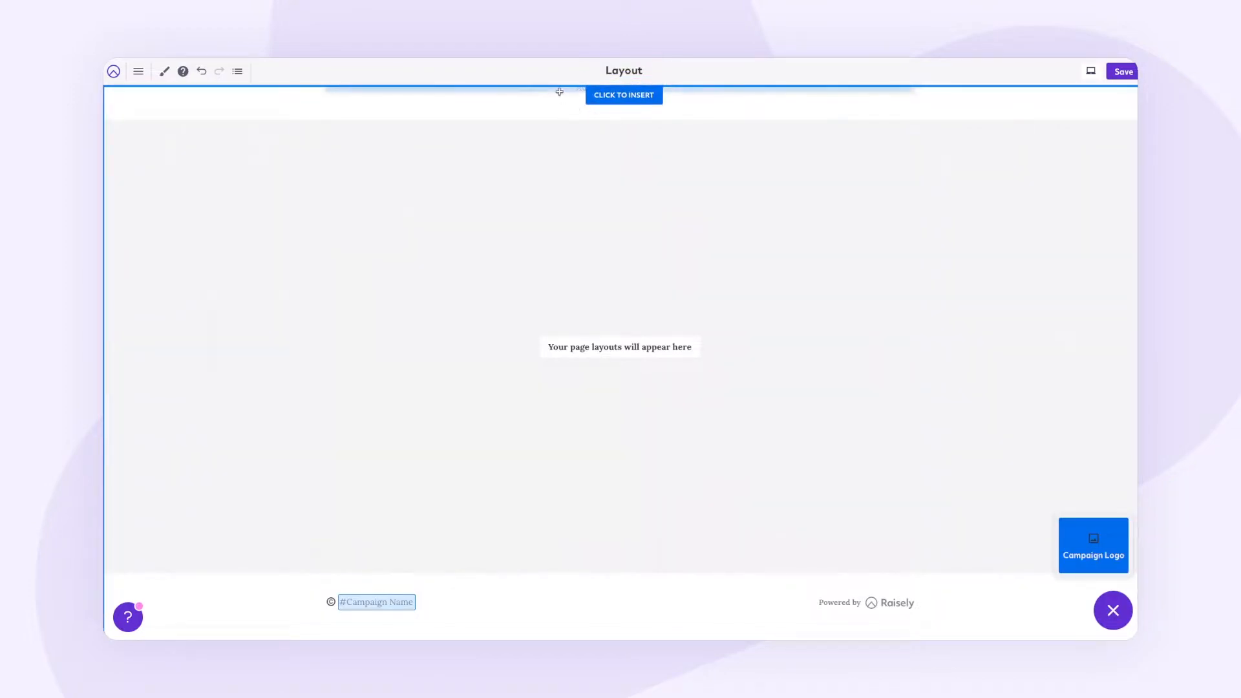
{"action": "left_click", "coordinate": [559, 93]}
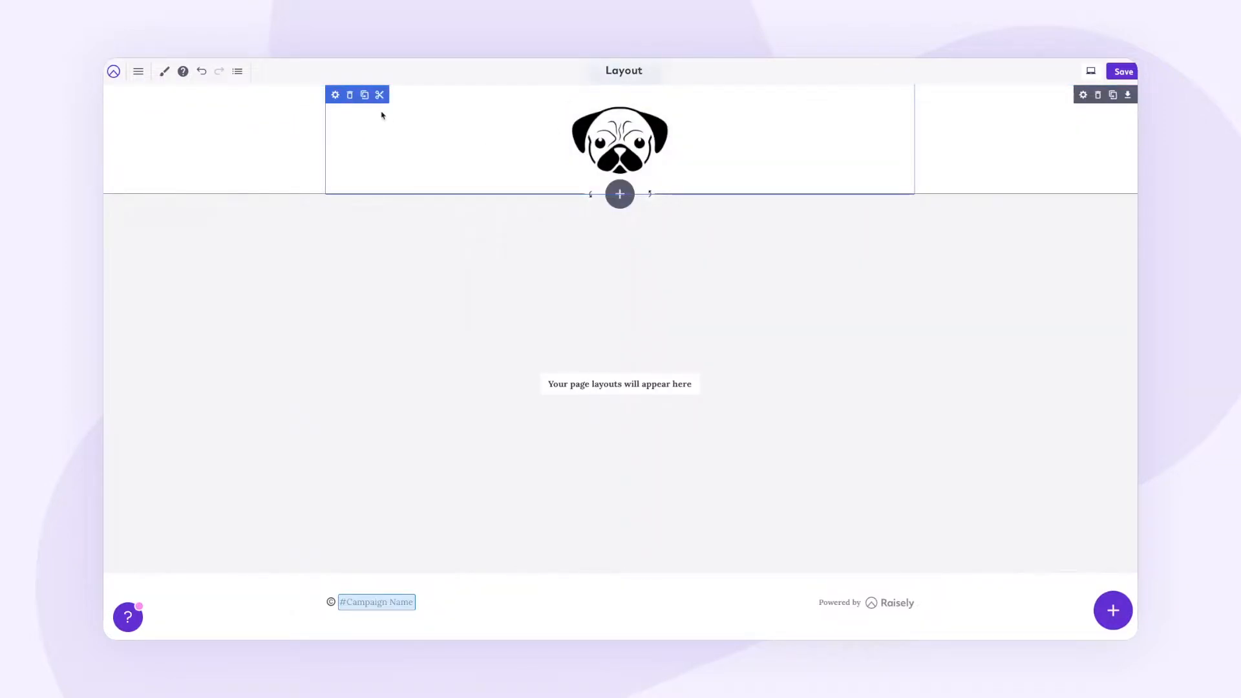
{"action": "left_click", "coordinate": [336, 96]}
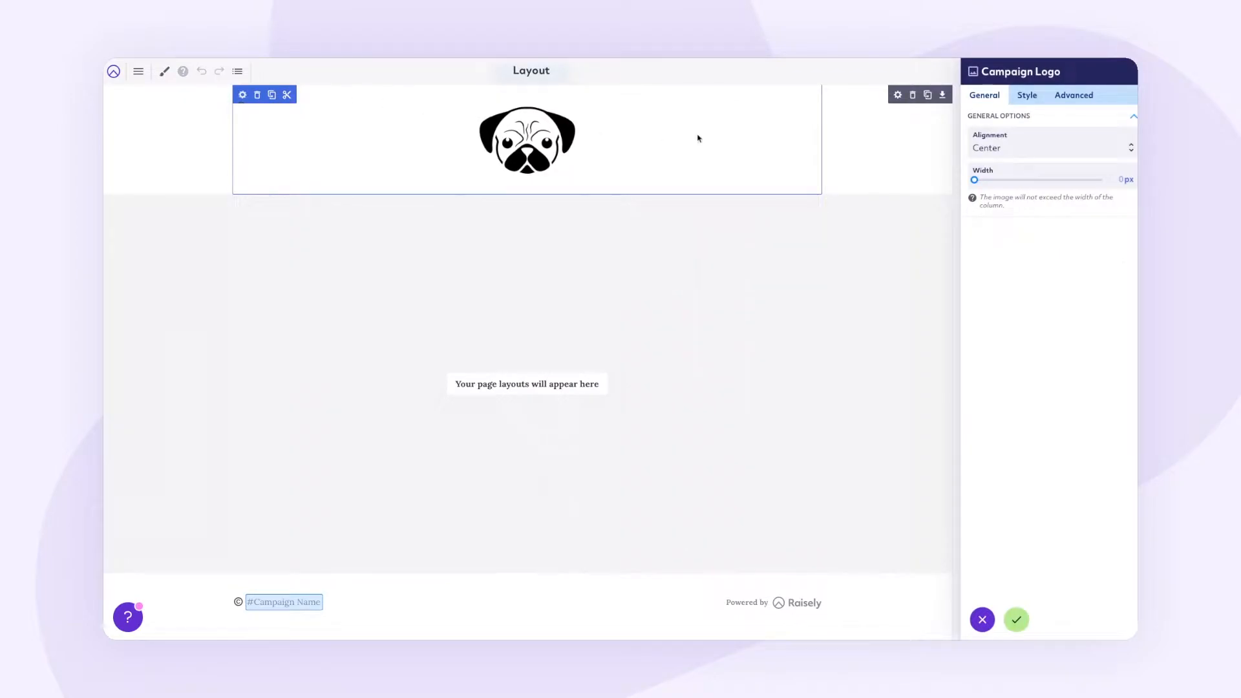
{"action": "left_click", "coordinate": [1042, 147]}
{"action": "left_click", "coordinate": [1033, 120]}
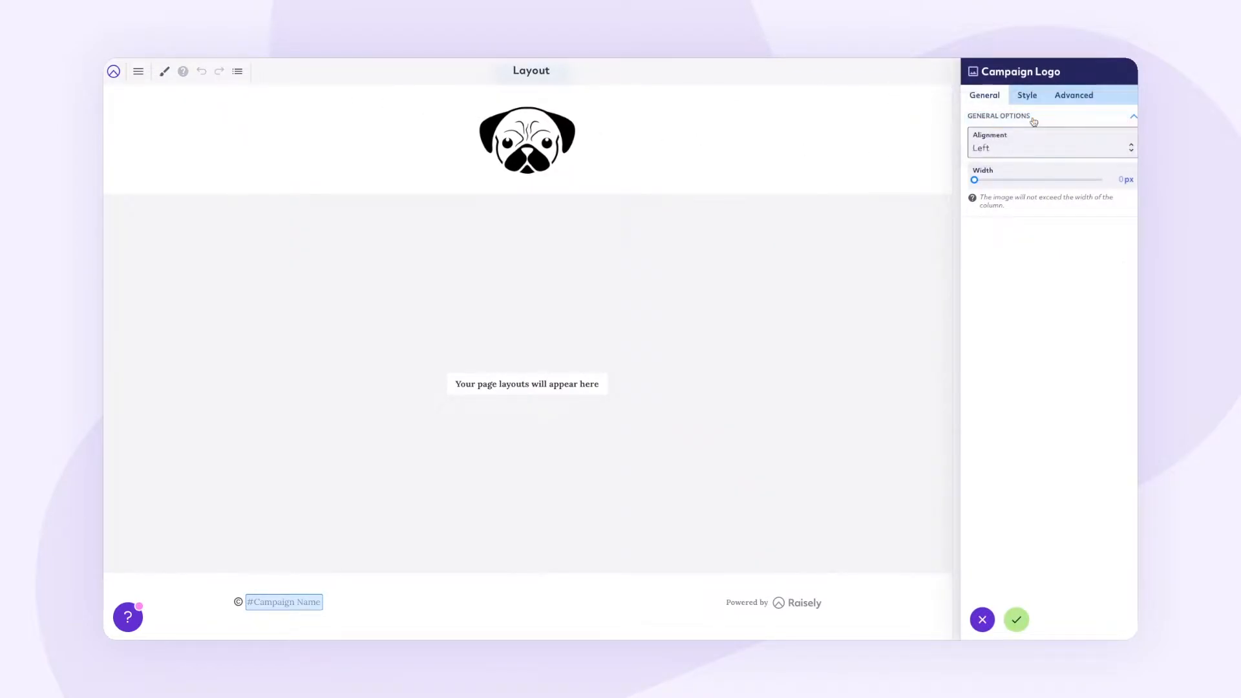
{"action": "left_click", "coordinate": [1122, 179]}
{"action": "type", "text": "100"}
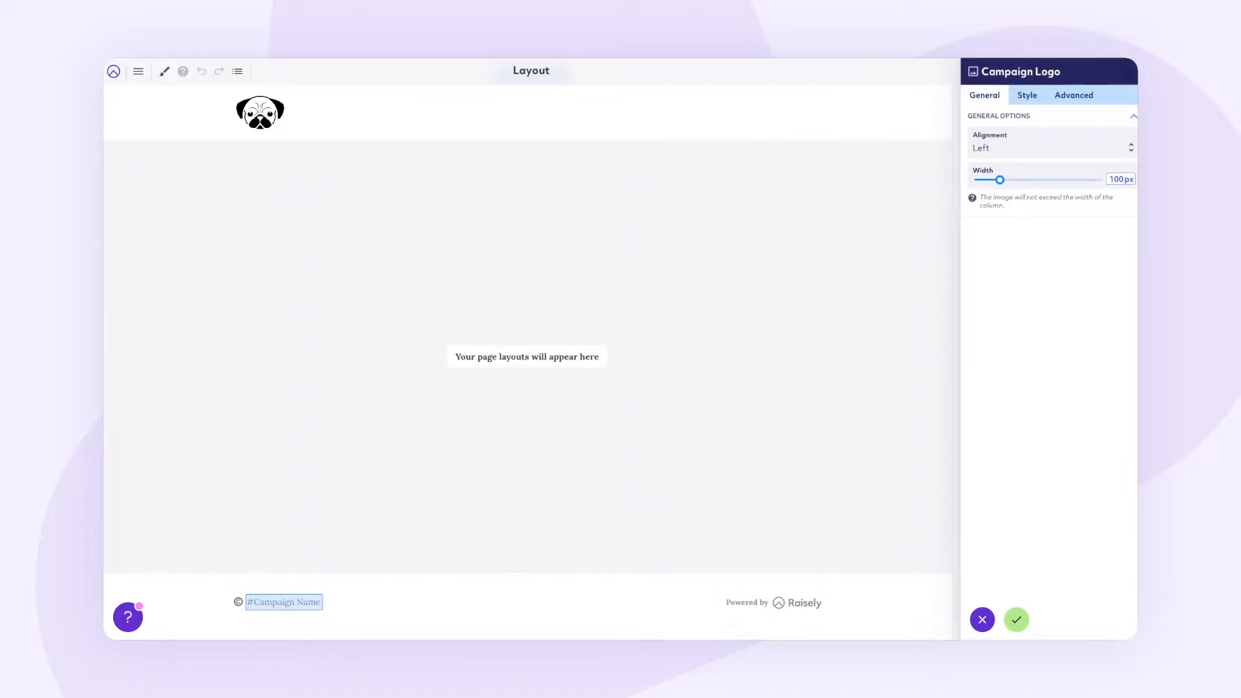
{"action": "left_click", "coordinate": [1105, 253]}
{"action": "left_click", "coordinate": [1016, 622]}
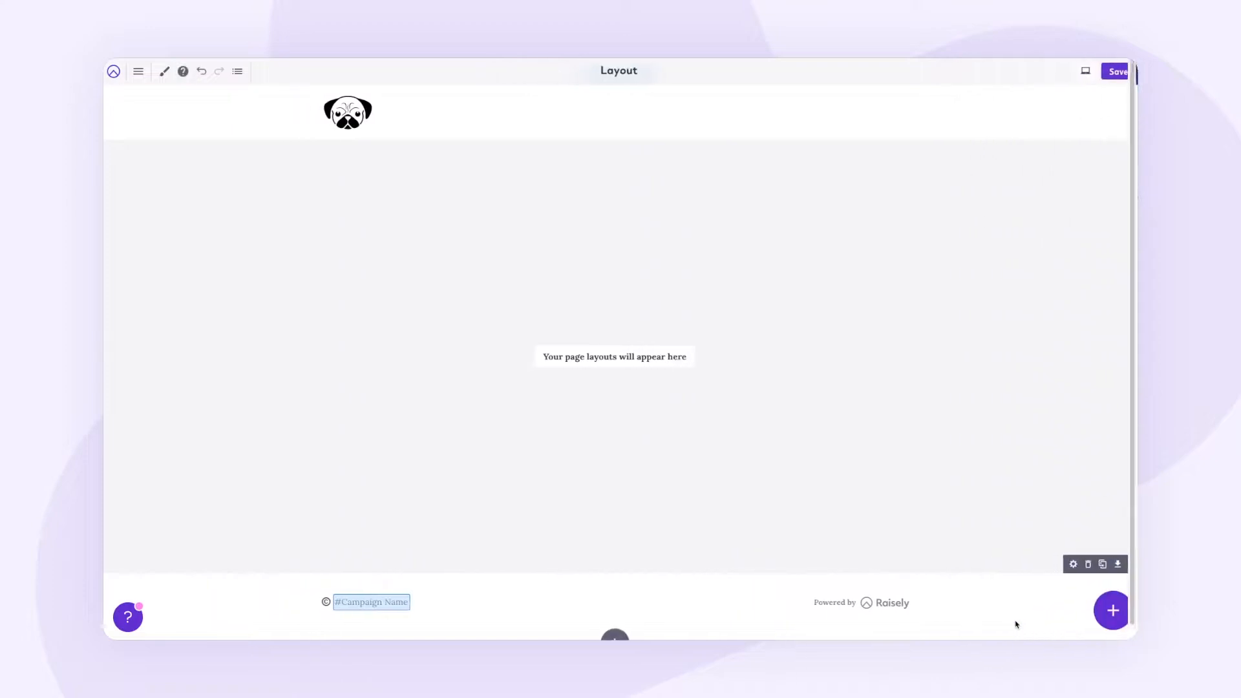
Step: Set the header row background to white #ffffff and its vertical spacing to 20px
{"action": "left_click", "coordinate": [1085, 97]}
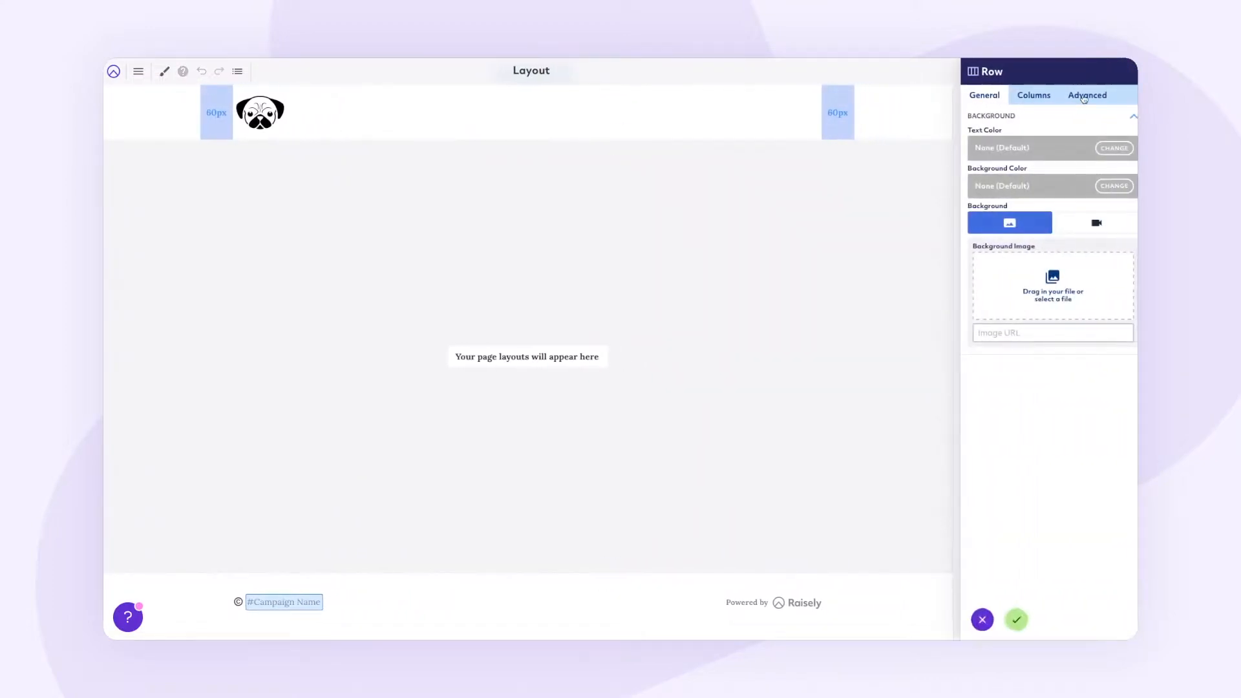
{"action": "left_click", "coordinate": [1113, 186]}
{"action": "left_click", "coordinate": [1003, 357]}
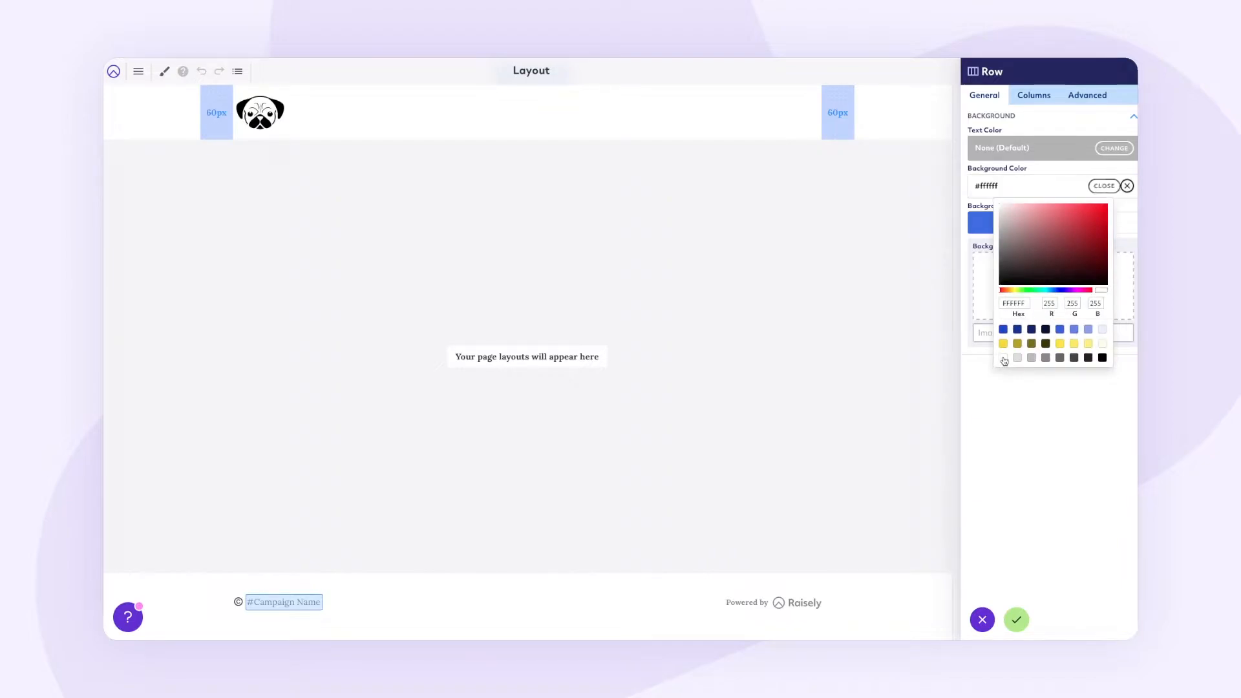
{"action": "left_click", "coordinate": [998, 412]}
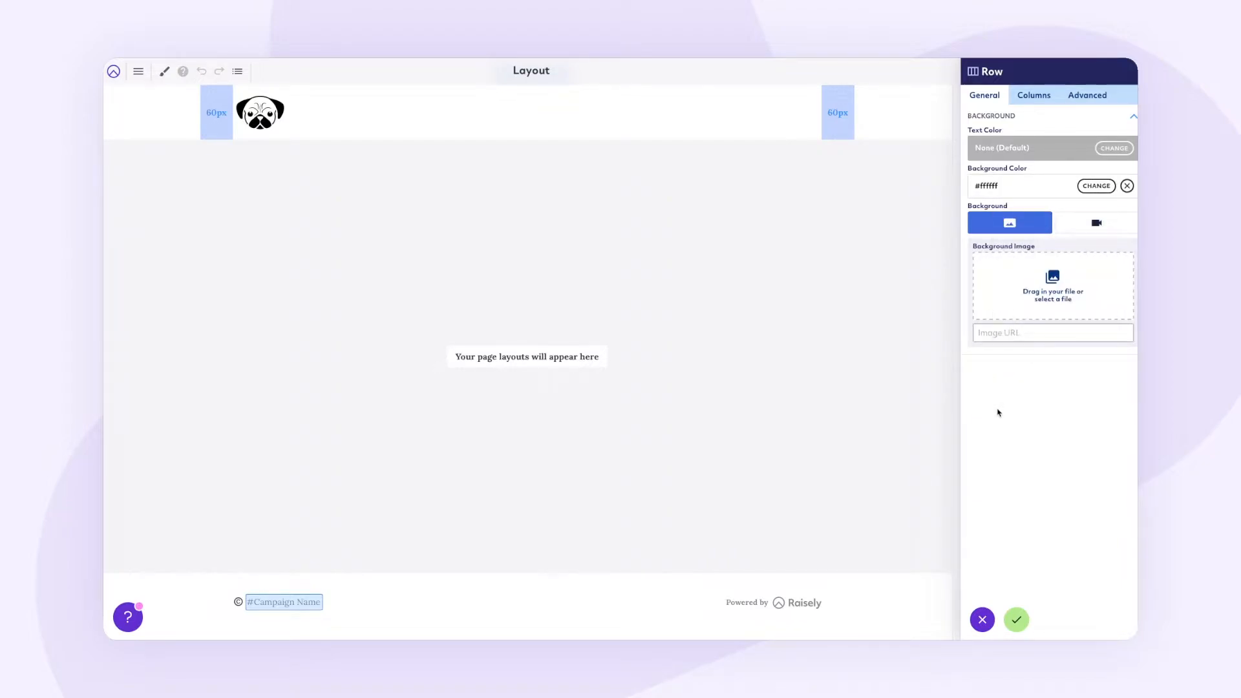
{"action": "left_click", "coordinate": [1092, 100]}
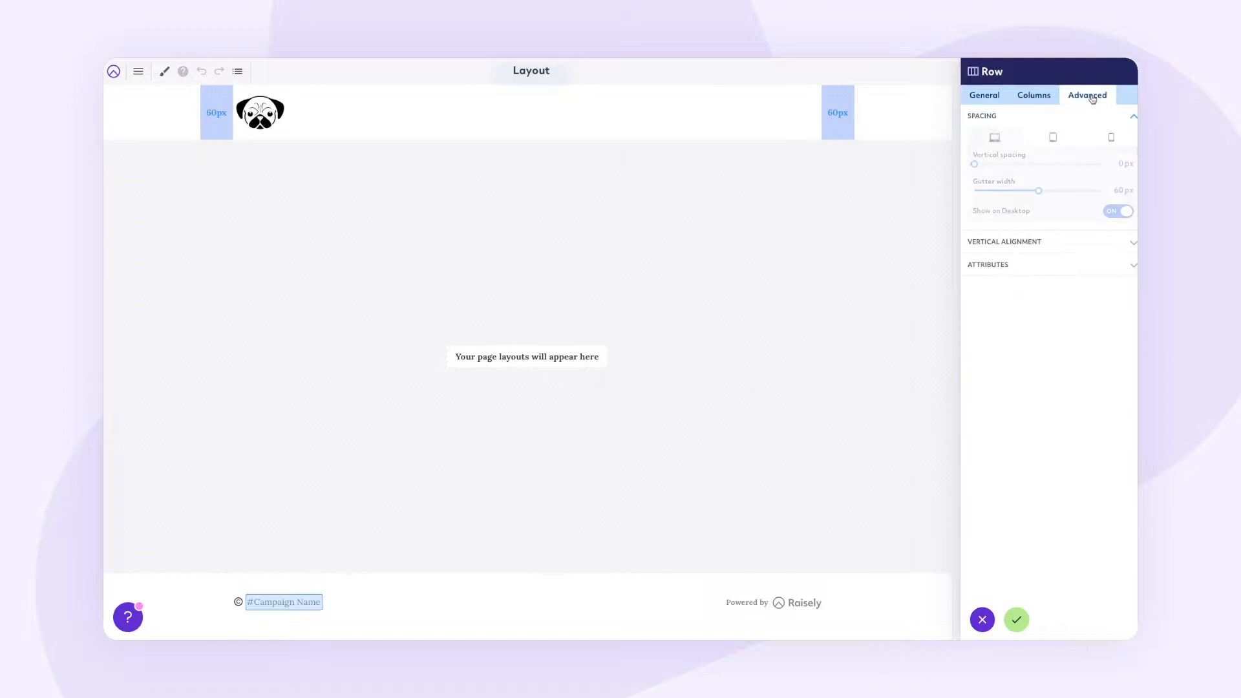
{"action": "left_click", "coordinate": [1115, 162]}
{"action": "type", "text": "2"}
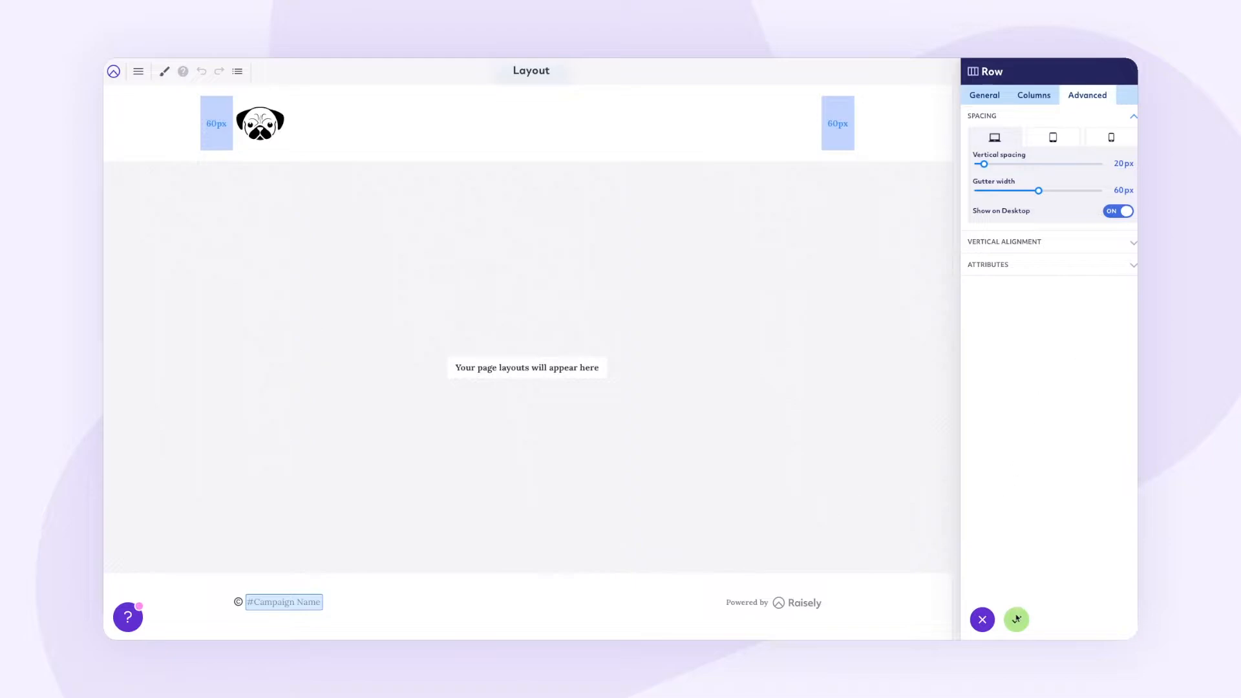
{"action": "left_click", "coordinate": [1016, 620]}
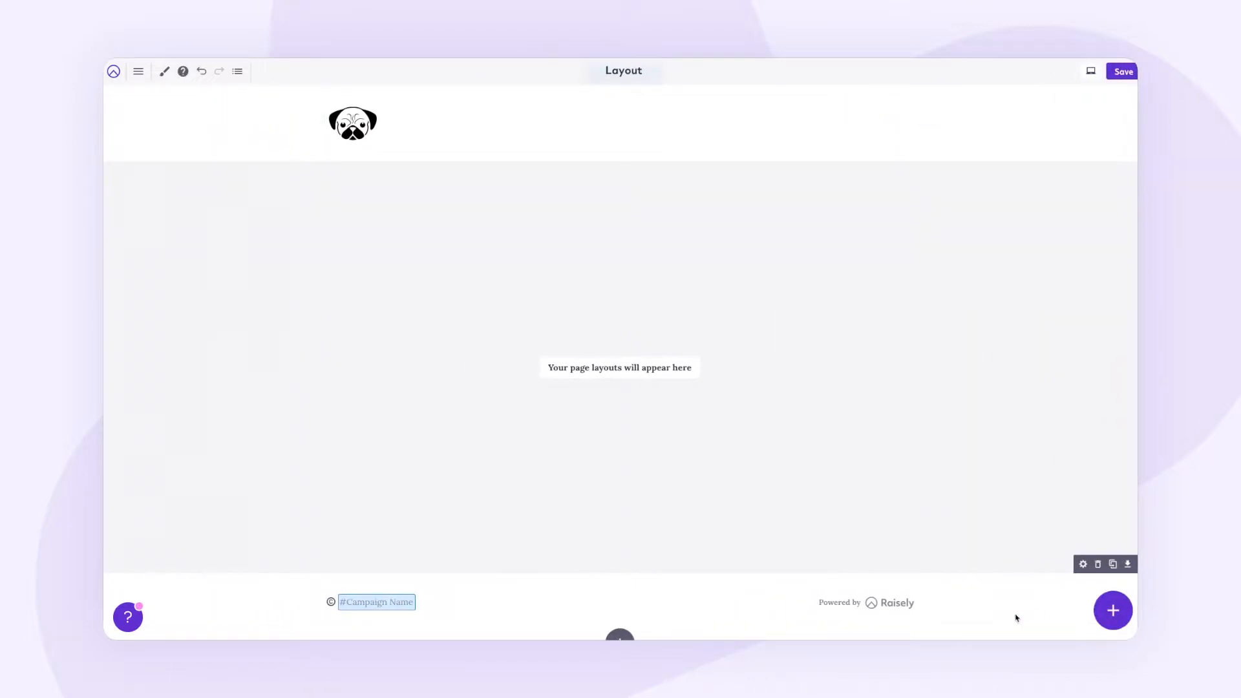
Step: Insert a Campaign Logo block into the footer
{"action": "left_click", "coordinate": [1104, 603]}
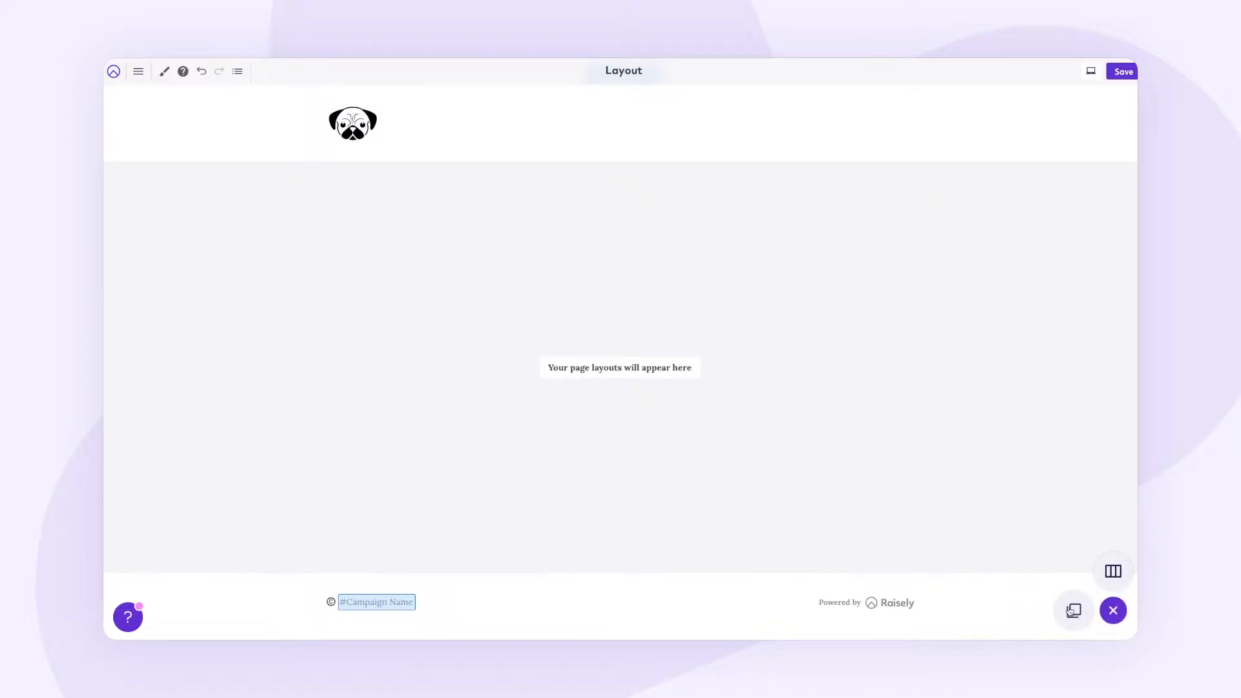
{"action": "left_click", "coordinate": [1072, 611]}
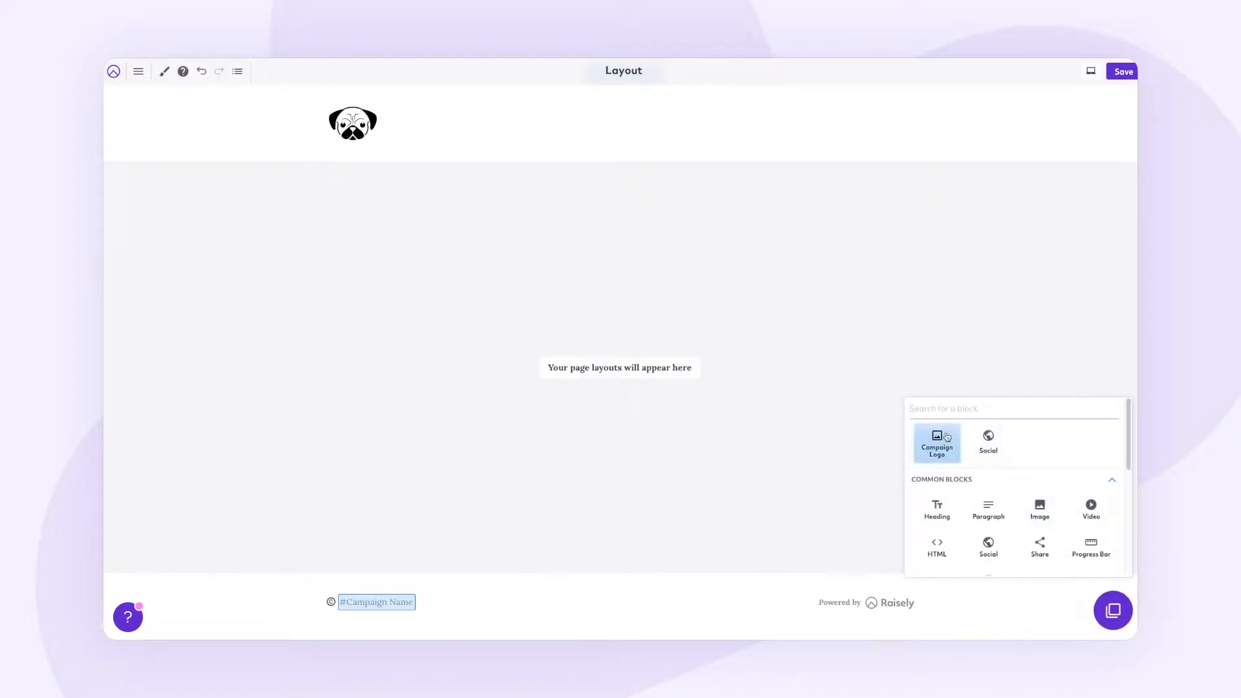
{"action": "left_click", "coordinate": [945, 437]}
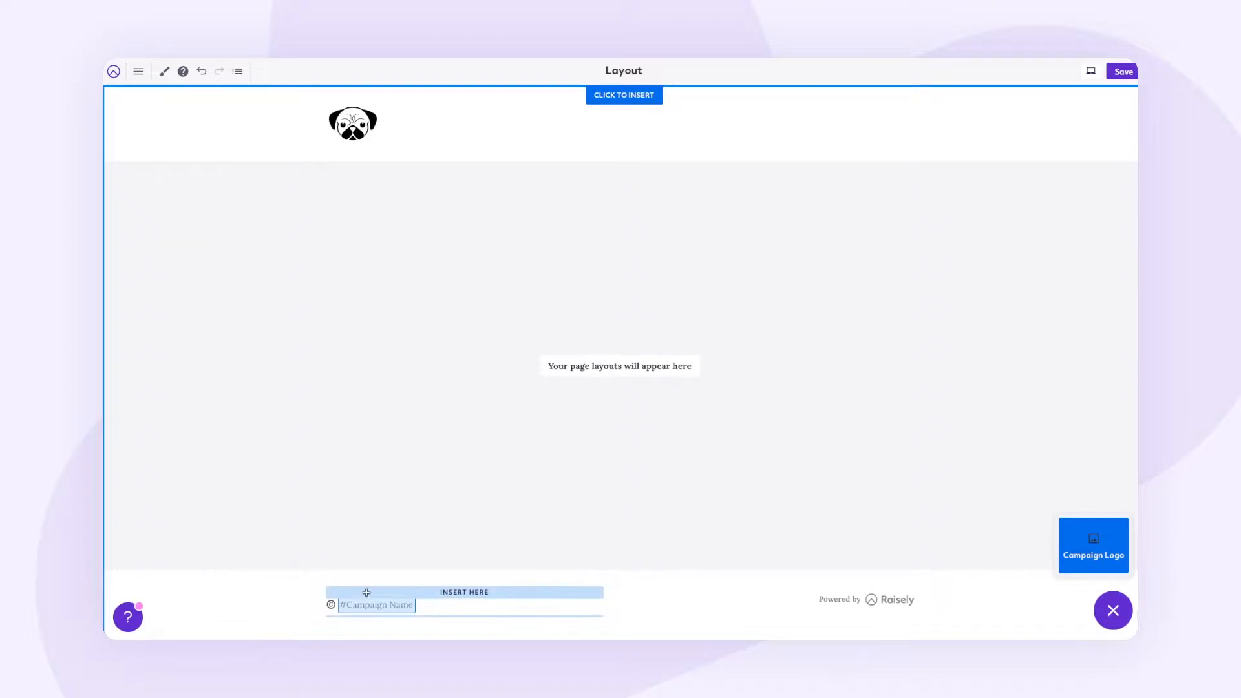
{"action": "left_click", "coordinate": [367, 594]}
Step: Align the footer logo left and set its width to 100px
{"action": "left_click", "coordinate": [335, 490]}
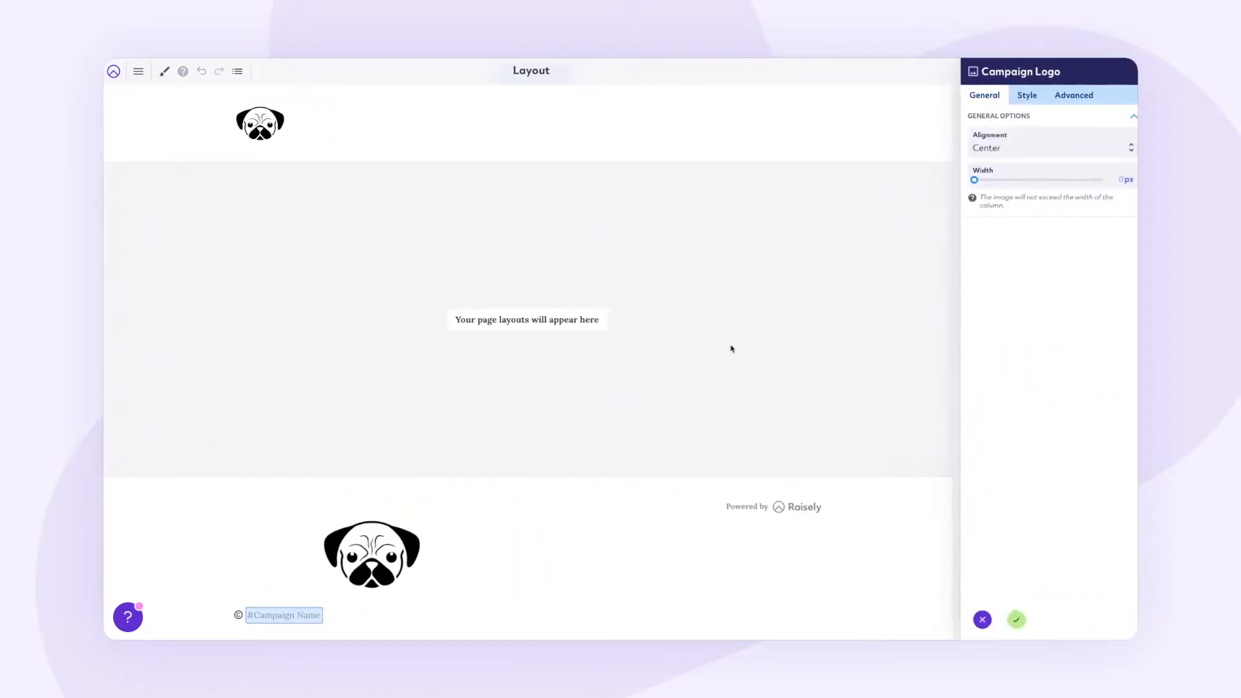
{"action": "left_click", "coordinate": [1022, 145]}
{"action": "left_click", "coordinate": [1009, 119]}
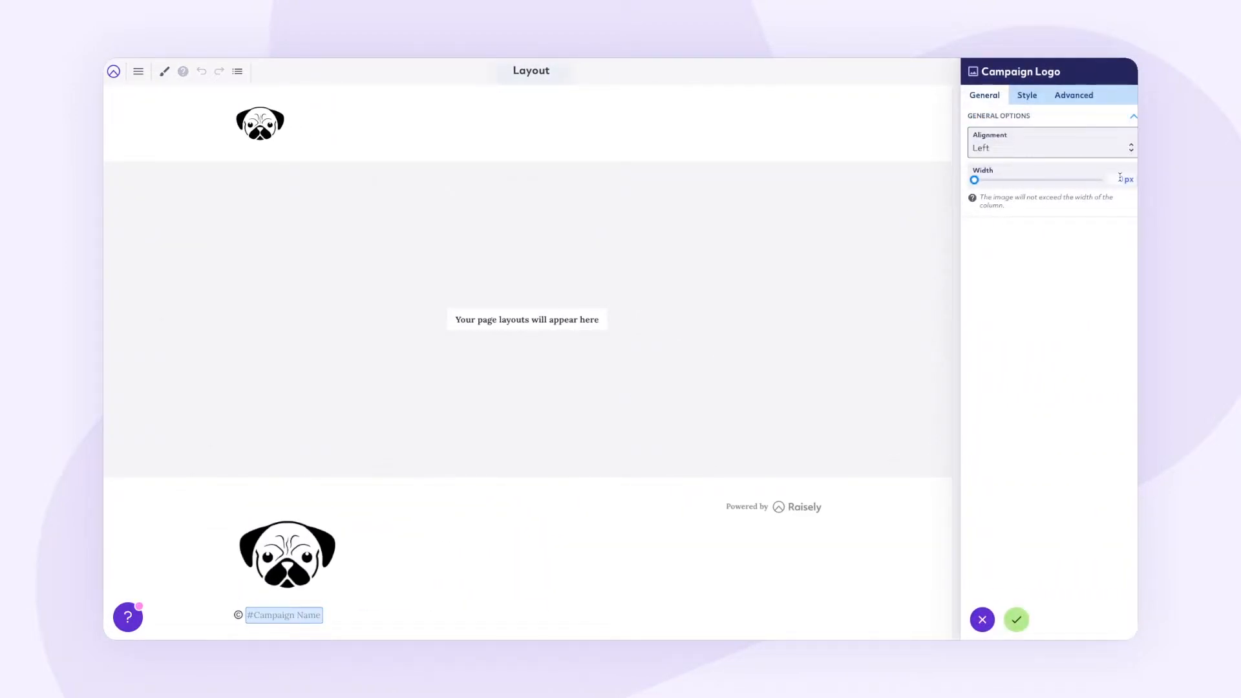
{"action": "type", "text": "100"}
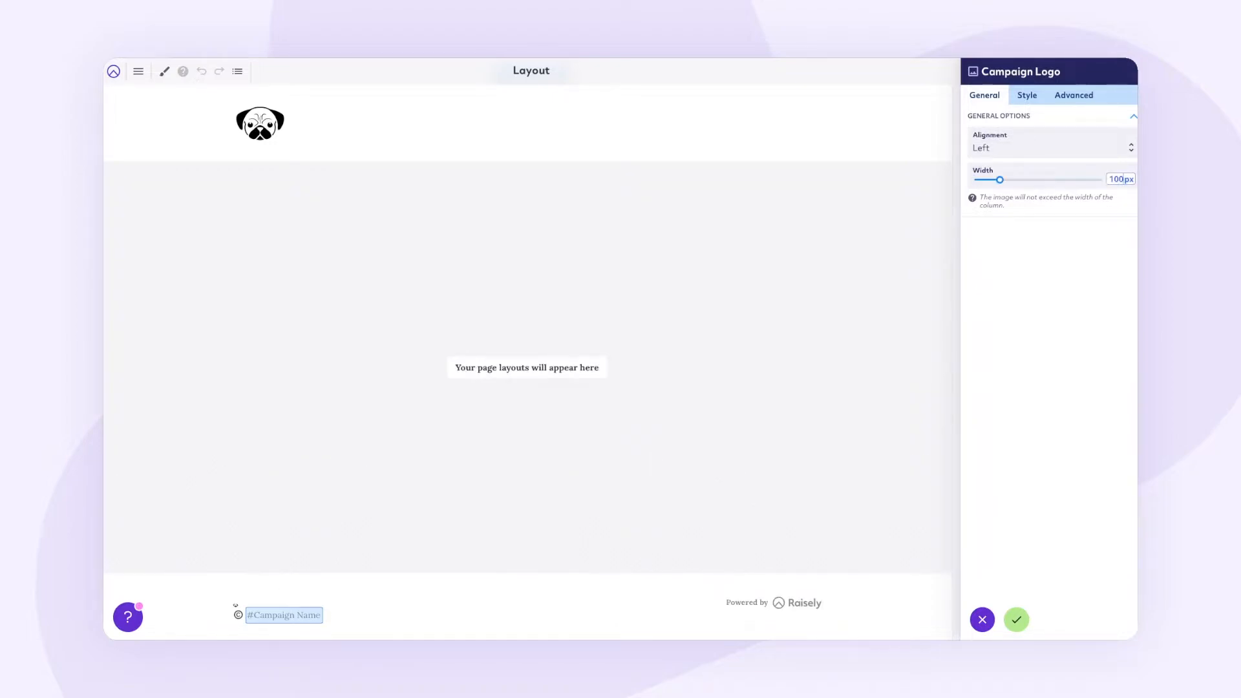
{"action": "left_click", "coordinate": [1018, 618]}
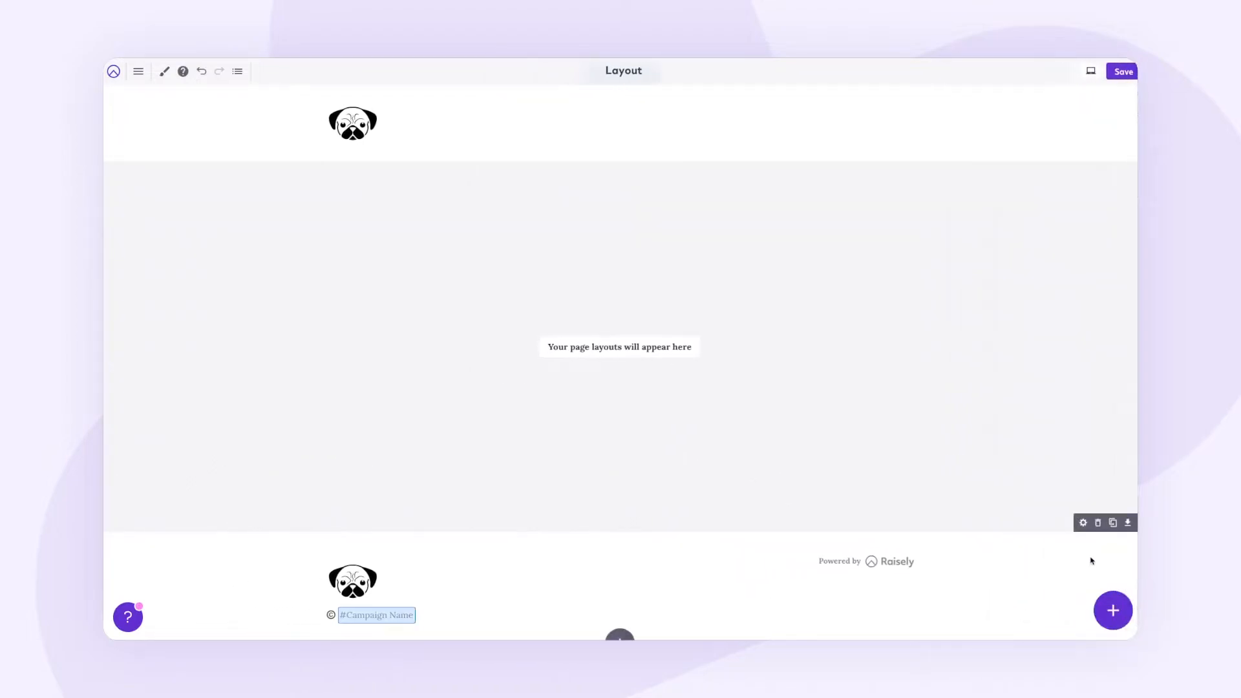
{"action": "left_click", "coordinate": [1084, 521]}
Step: Give the footer row a white #ffffff background
{"action": "left_click", "coordinate": [1114, 185]}
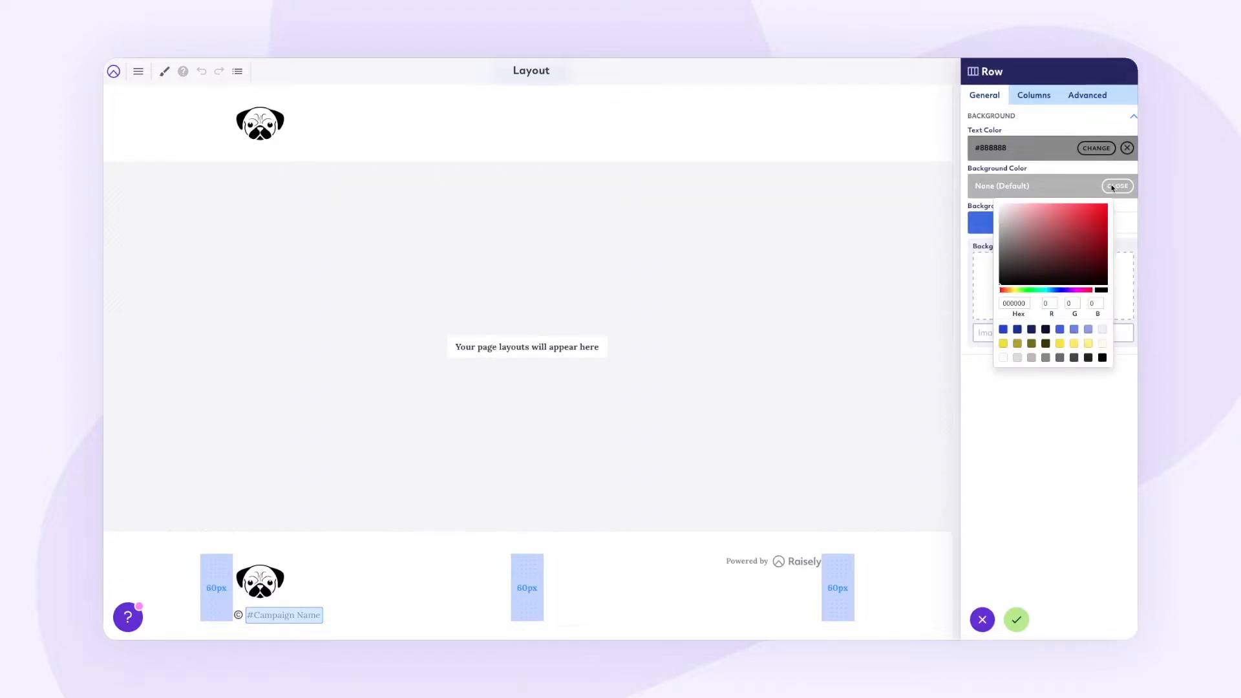
{"action": "left_click", "coordinate": [1009, 357]}
{"action": "left_click", "coordinate": [1017, 620]}
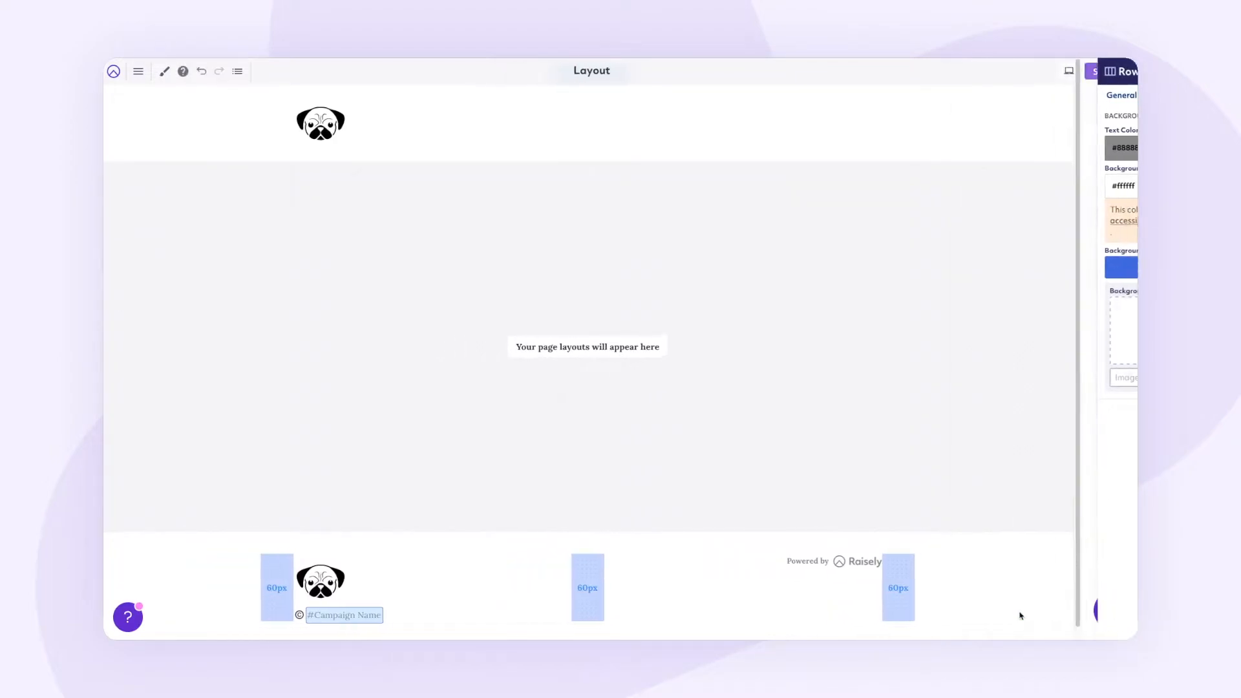
Step: Add a Spacer block to the footer and save the Header & Footer page
{"action": "left_click", "coordinate": [1073, 611]}
{"action": "type", "text": "spa"}
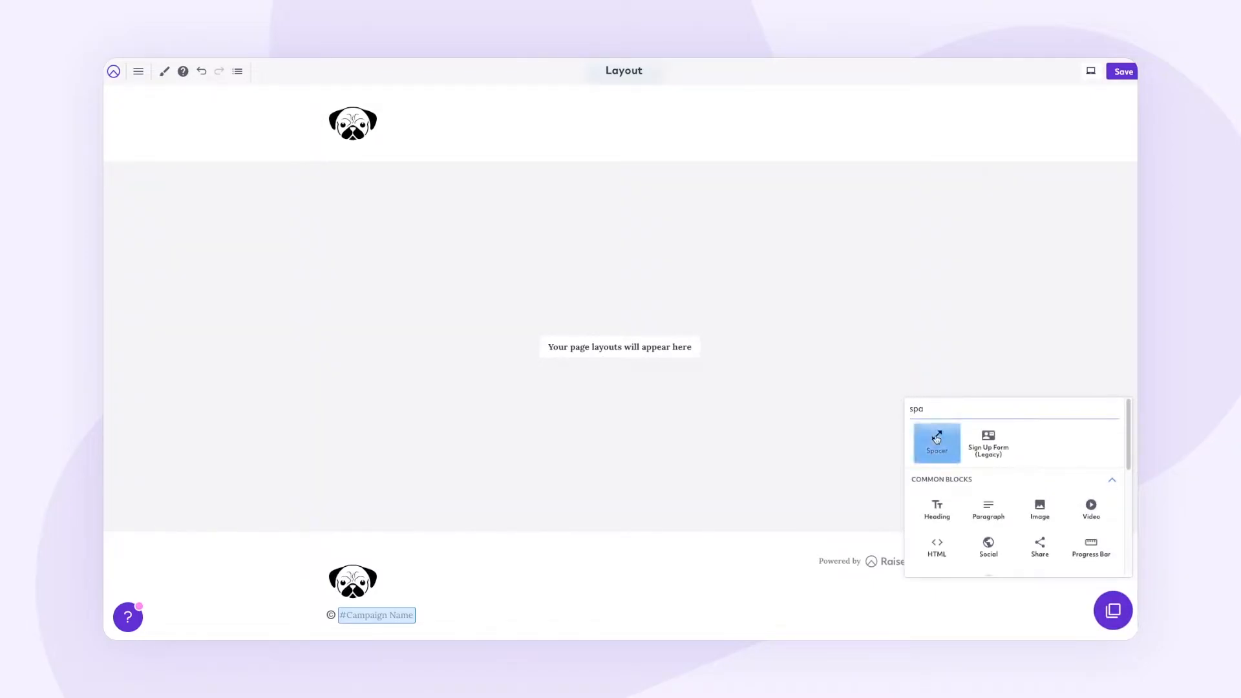
{"action": "left_click", "coordinate": [937, 442]}
{"action": "left_click", "coordinate": [365, 588]}
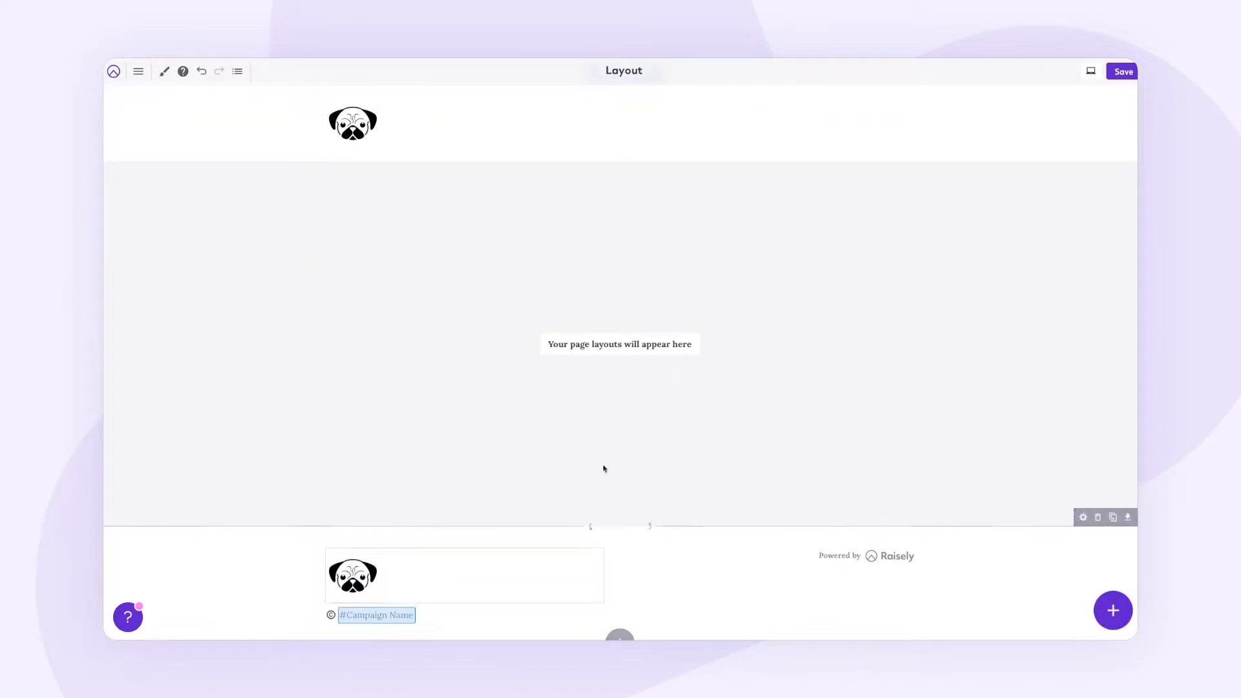
{"action": "left_click", "coordinate": [1123, 72]}
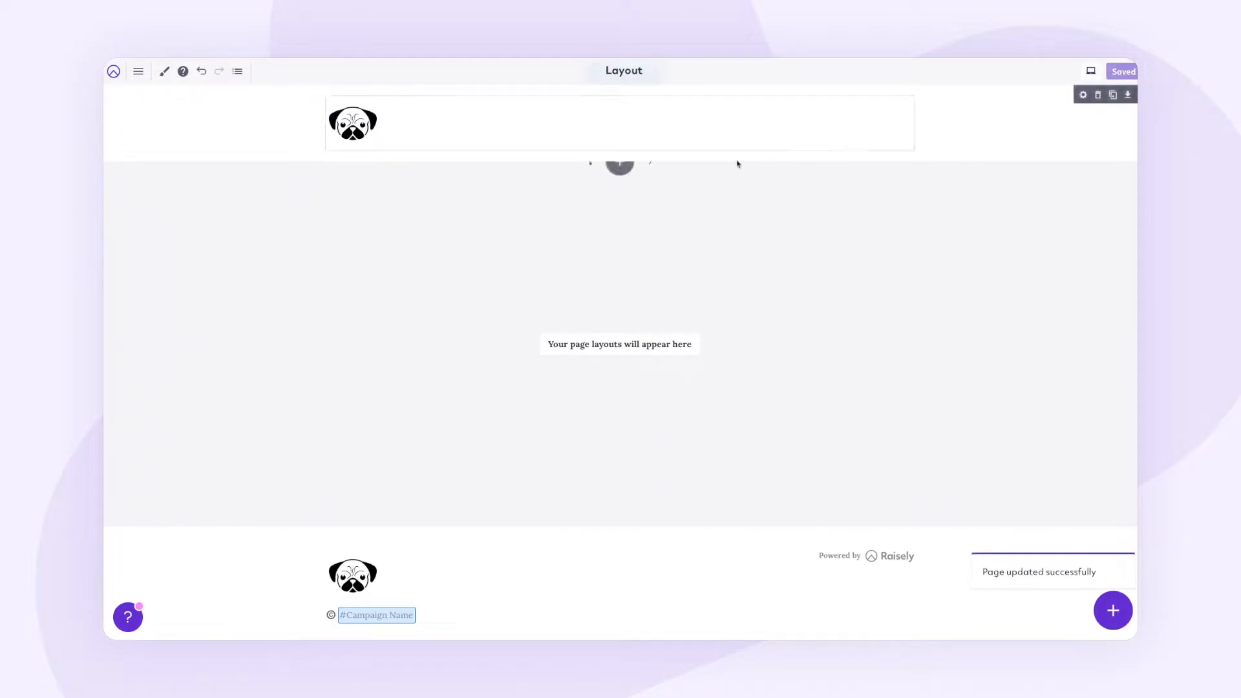
Step: Delete the duplicate pug logo from the Home page hero and save the Home page
{"action": "left_click", "coordinate": [114, 73]}
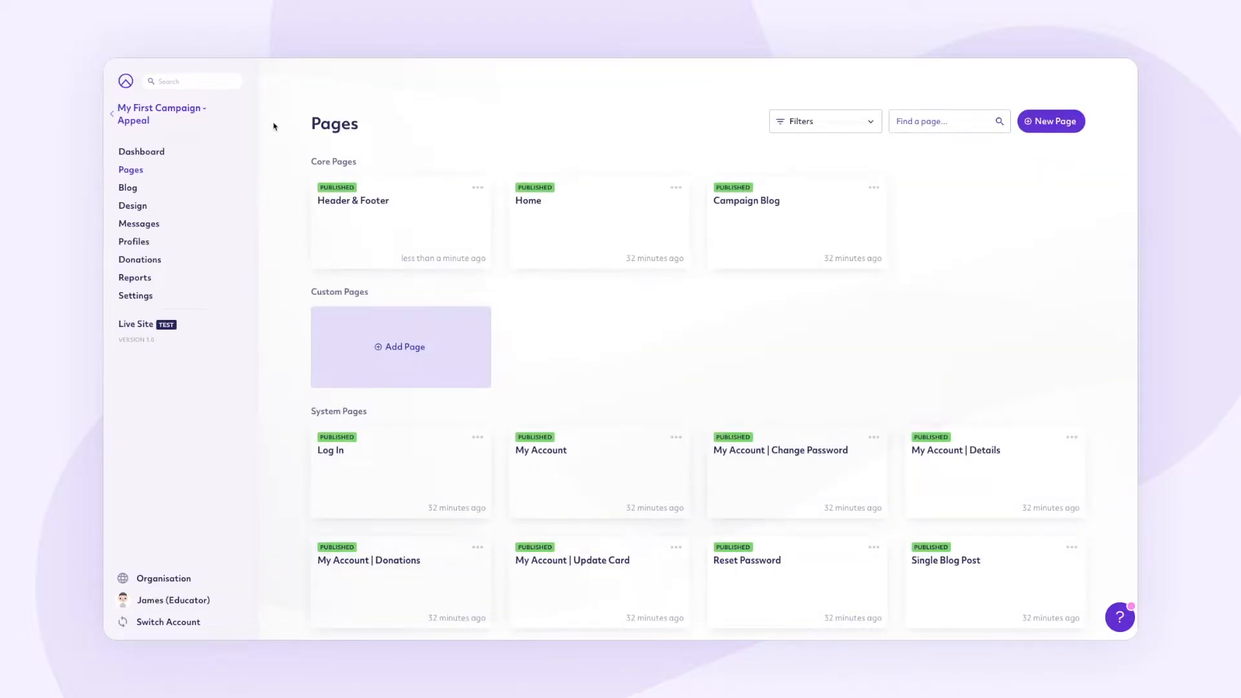
{"action": "left_click", "coordinate": [136, 325]}
{"action": "left_click", "coordinate": [610, 226]}
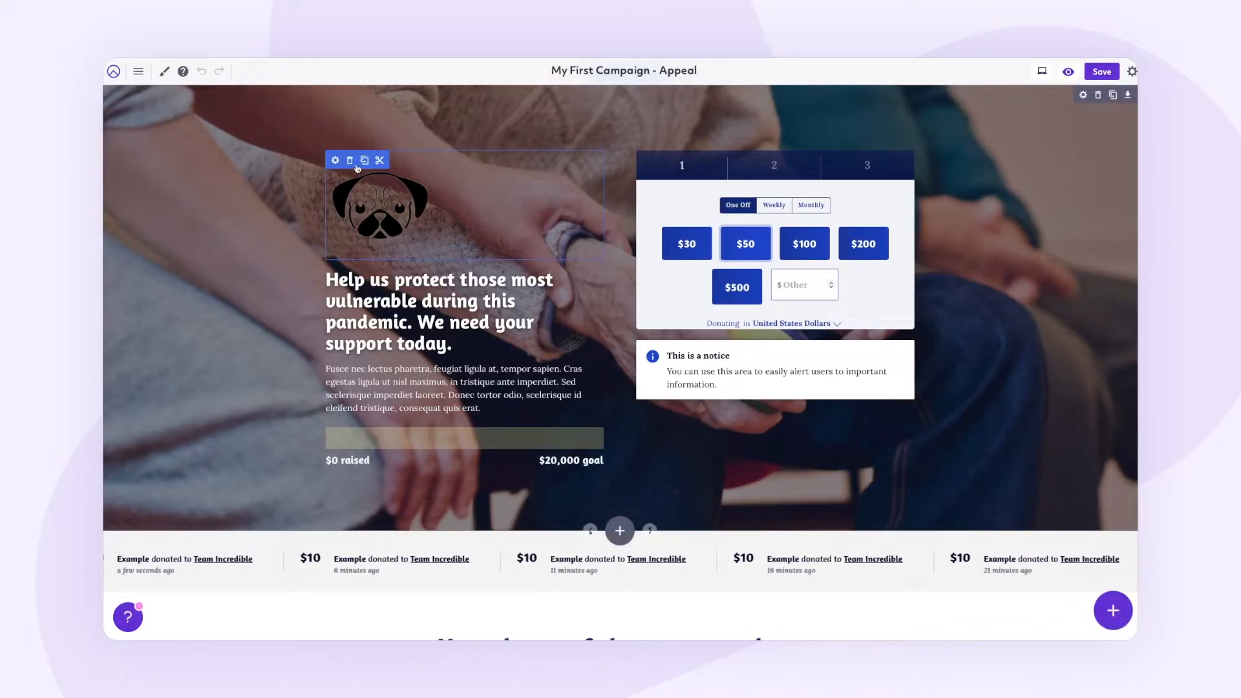
{"action": "left_click", "coordinate": [350, 161]}
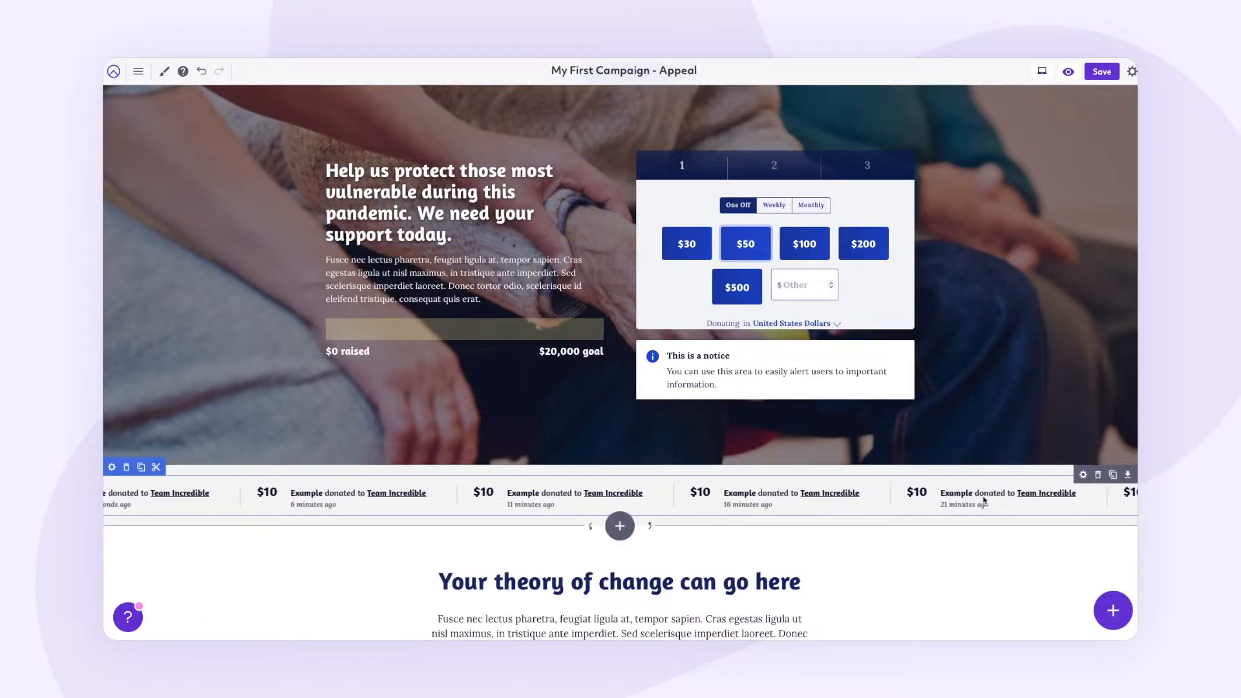
{"action": "left_click", "coordinate": [1102, 72]}
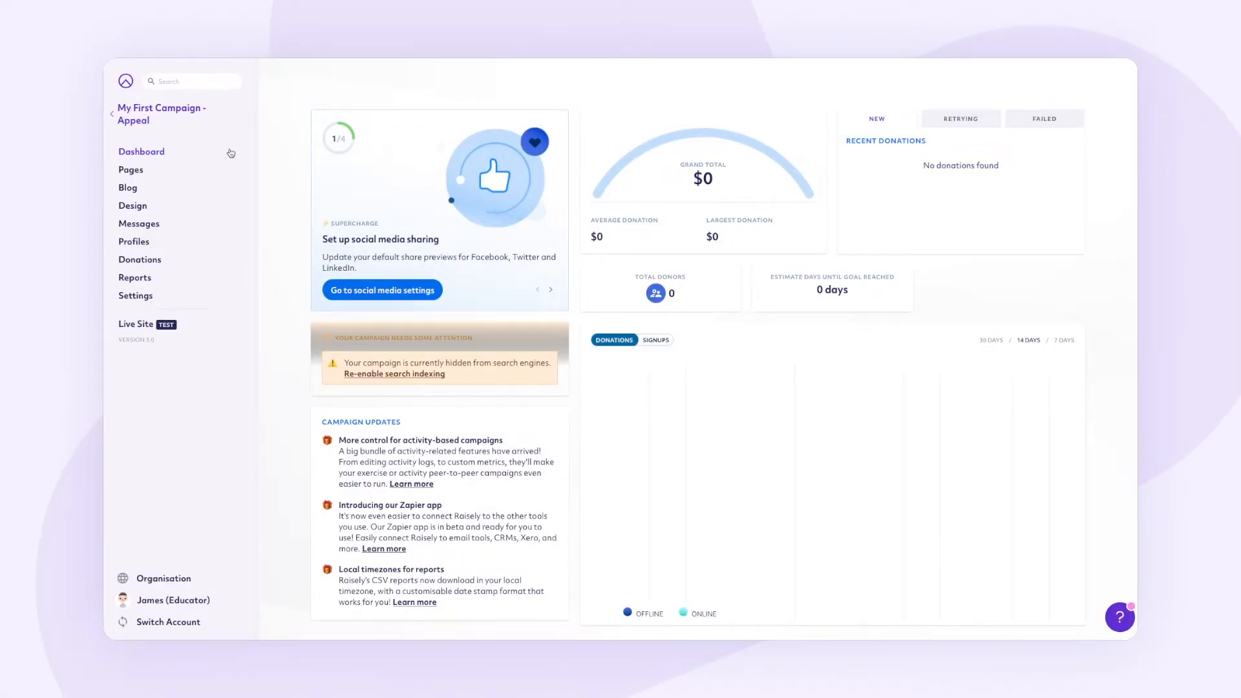
Step: Set the brand colour to #766e62 in Design › Brand and save it
{"action": "left_click", "coordinate": [227, 207]}
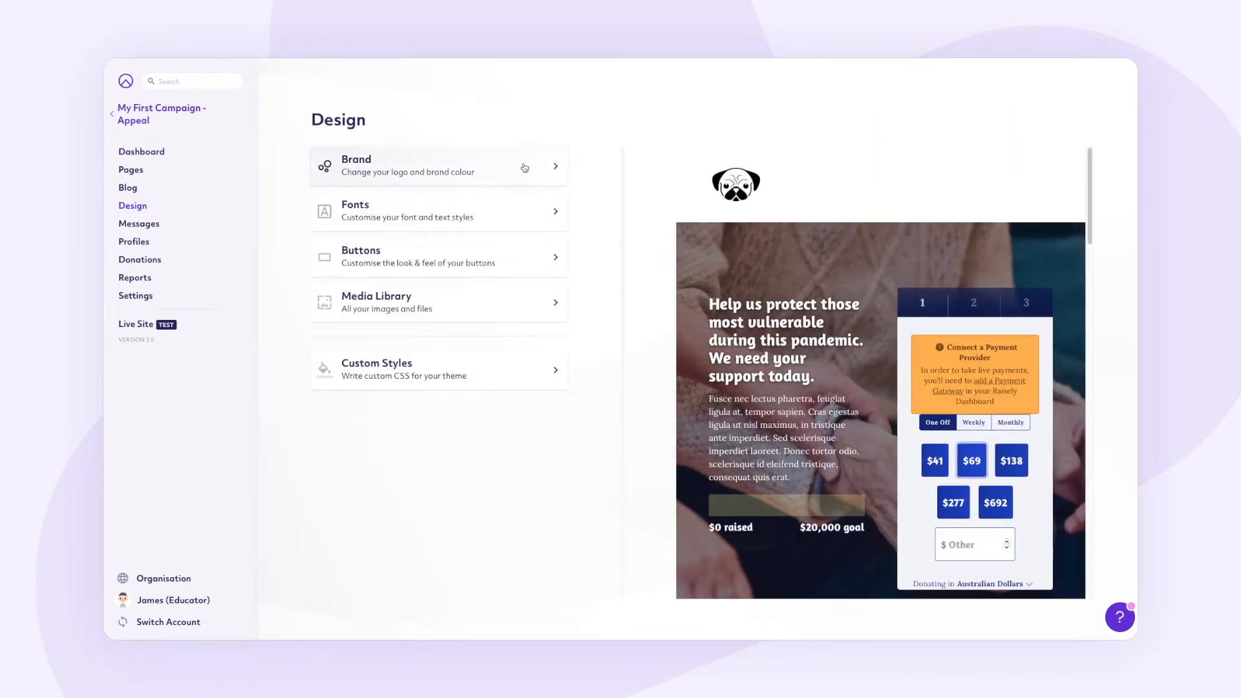
{"action": "left_click", "coordinate": [527, 168]}
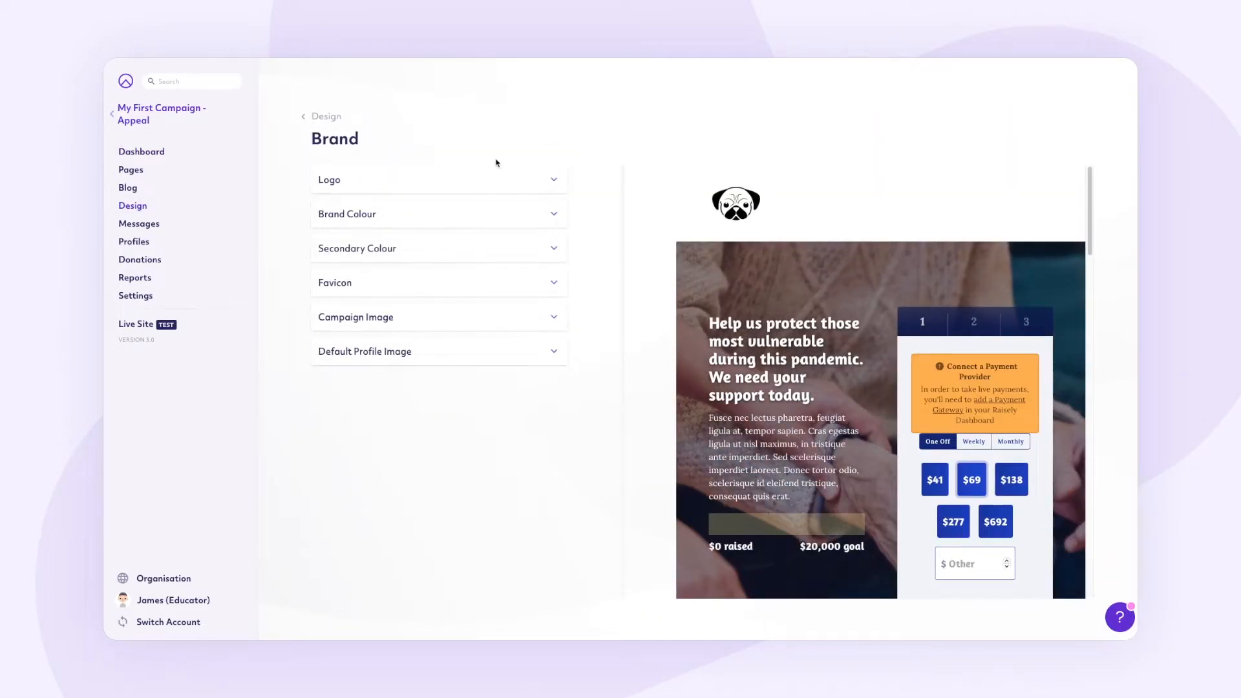
{"action": "left_click", "coordinate": [541, 215]}
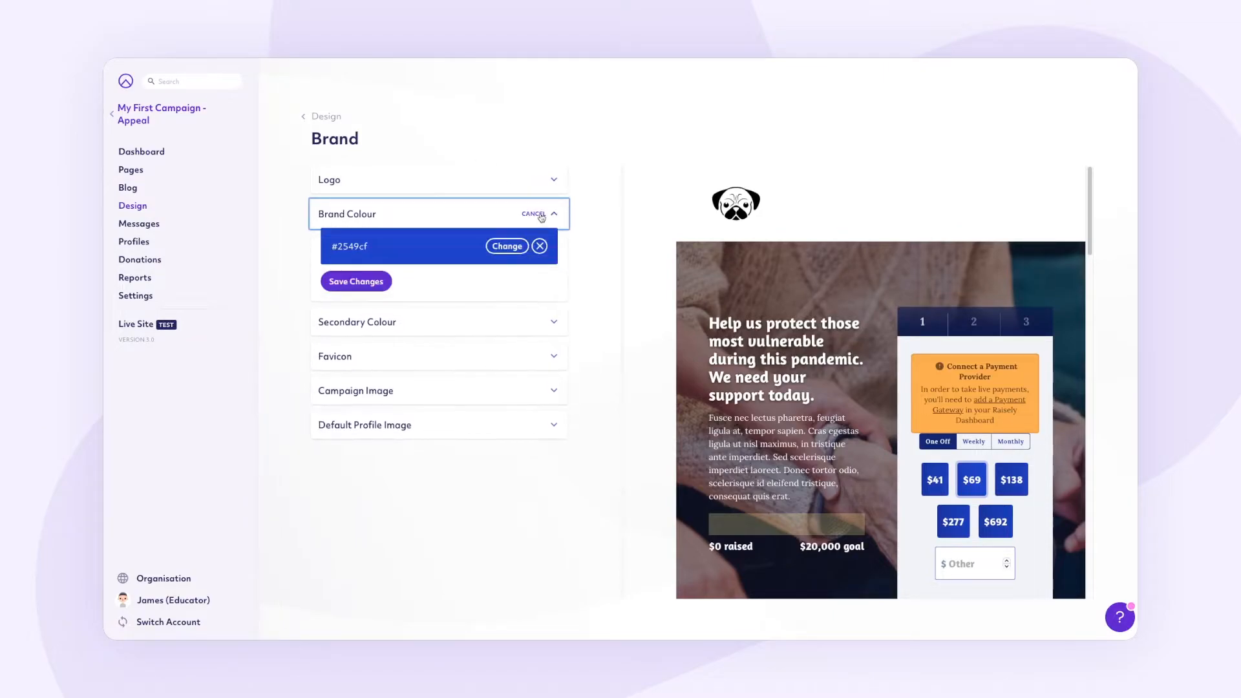
{"action": "left_click", "coordinate": [530, 322]}
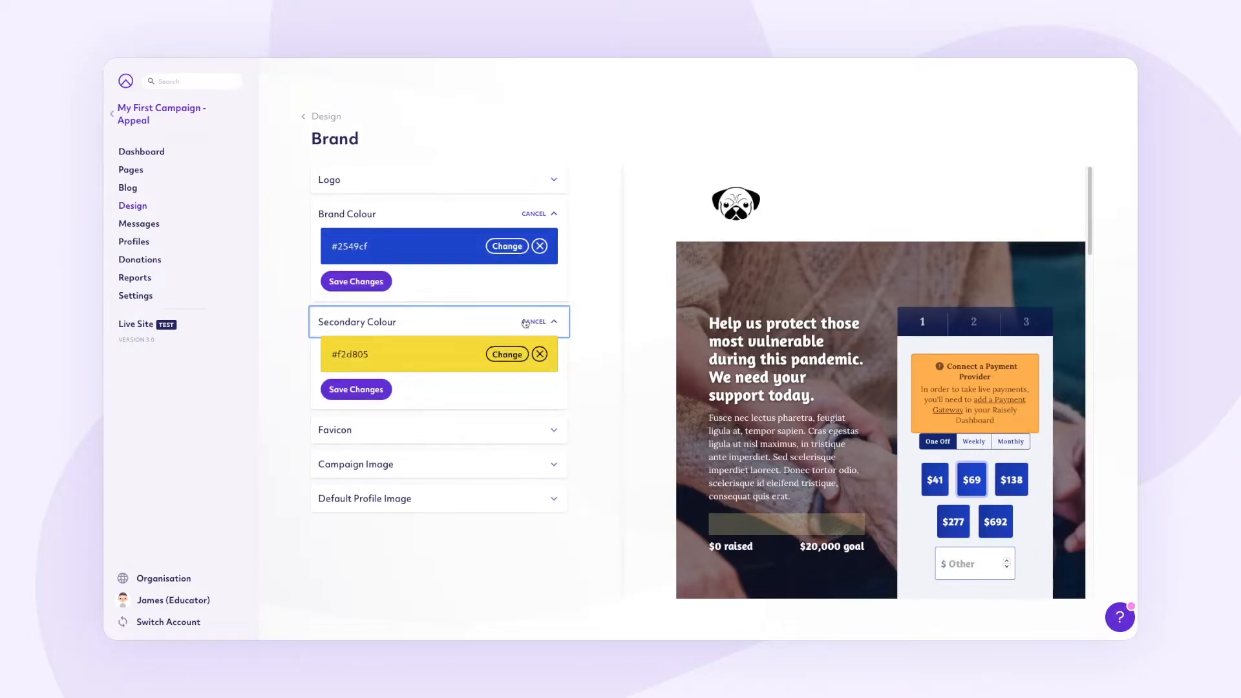
{"action": "double_click", "coordinate": [347, 245]}
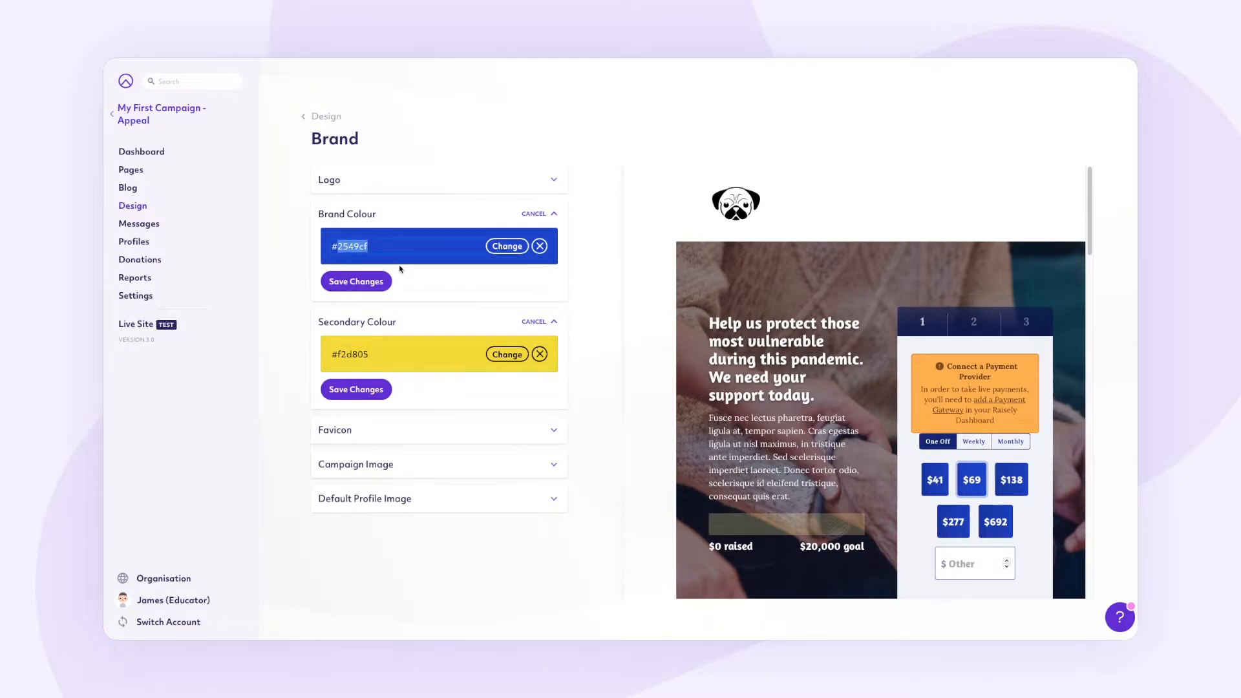
{"action": "type", "text": "766e62"}
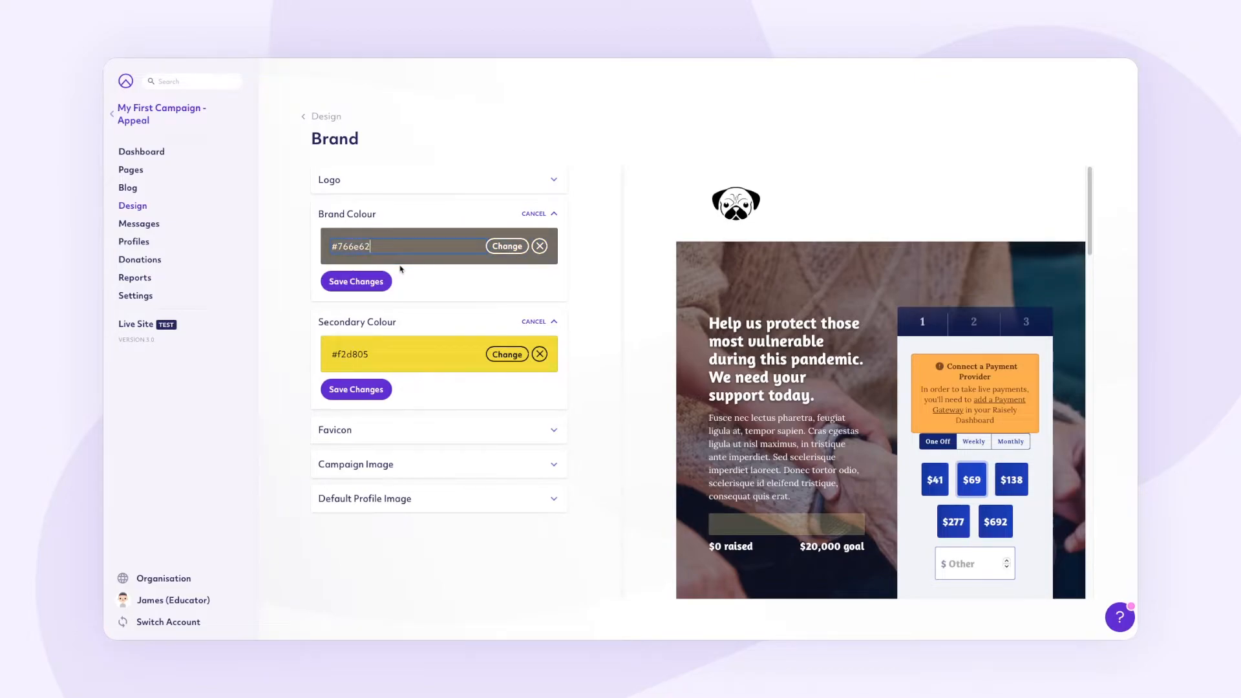
{"action": "left_click", "coordinate": [356, 282]}
Step: Set the secondary colour to #0e1427 and save it
{"action": "double_click", "coordinate": [352, 354]}
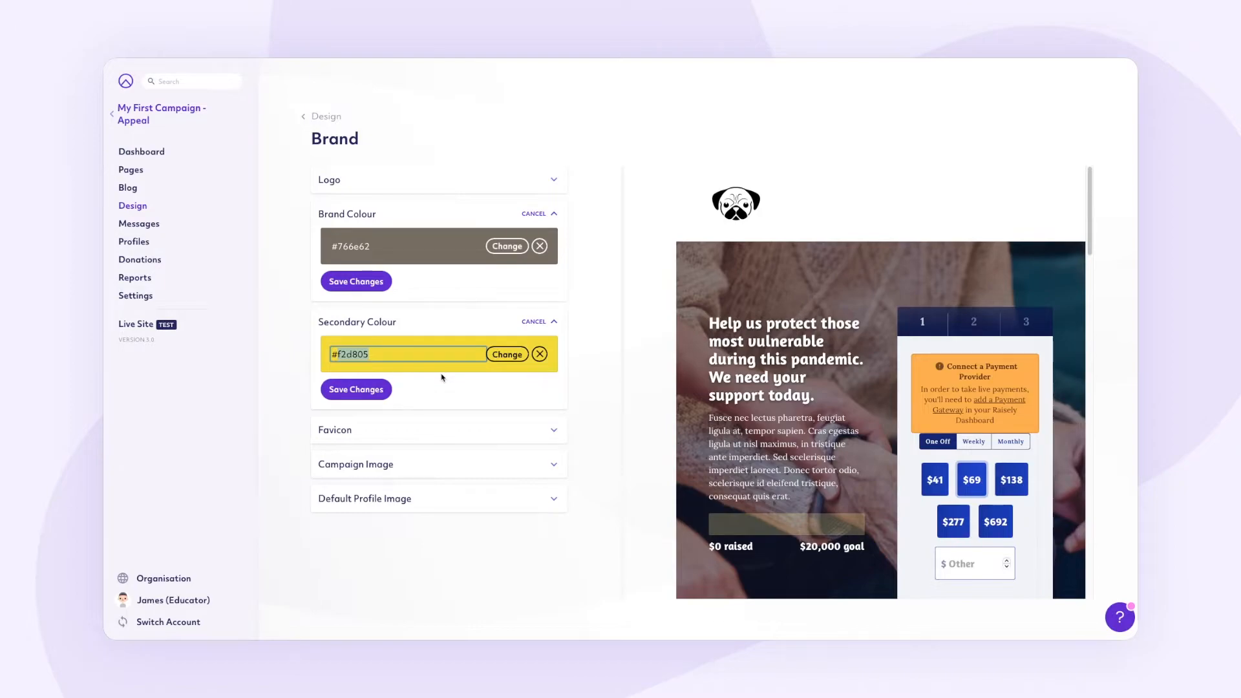
{"action": "type", "text": "0e1427"}
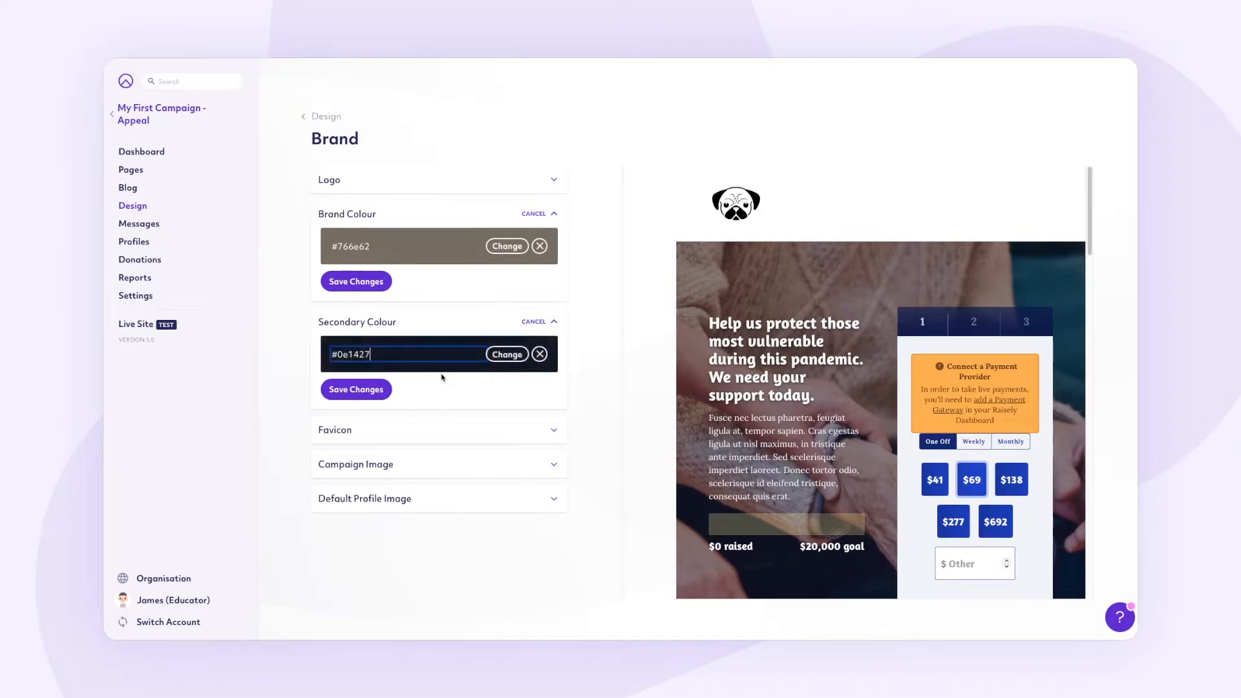
{"action": "left_click", "coordinate": [360, 390]}
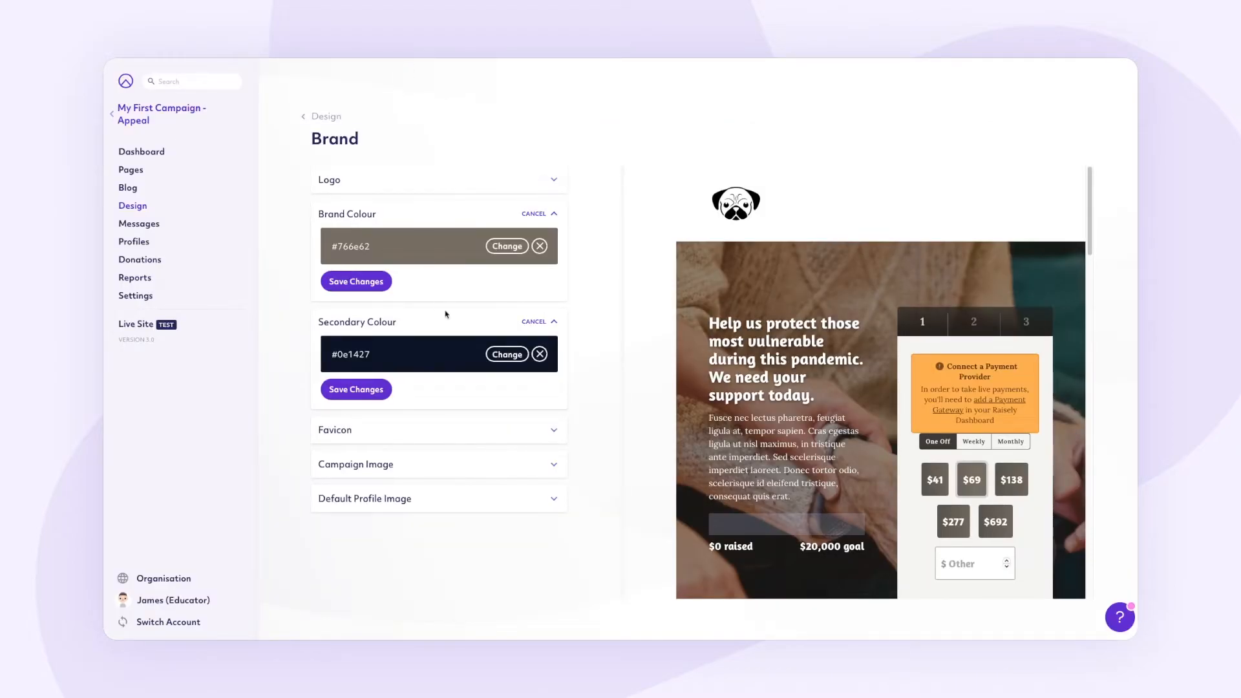
Step: Delete the old campaign image, upload the pug photo in its place, and save
{"action": "left_click", "coordinate": [467, 465]}
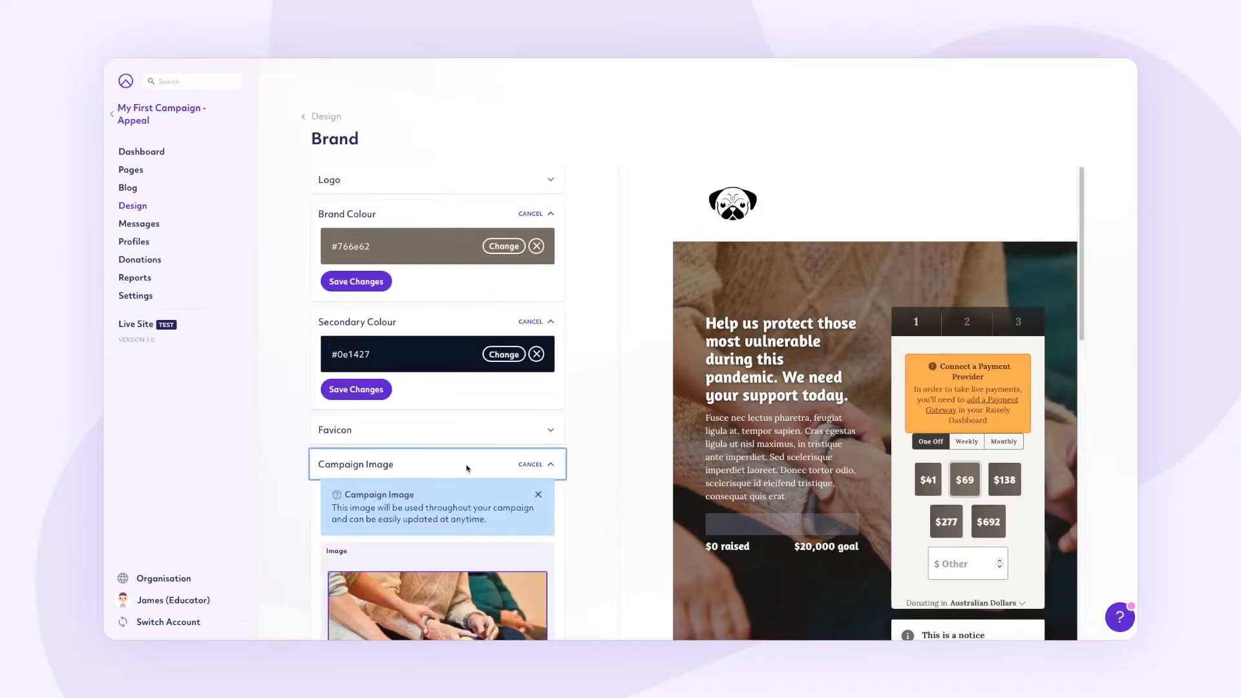
{"action": "scroll", "coordinate": [467, 468], "scroll_direction": "down", "scroll_amount": 3}
{"action": "mouse_move", "coordinate": [445, 459]}
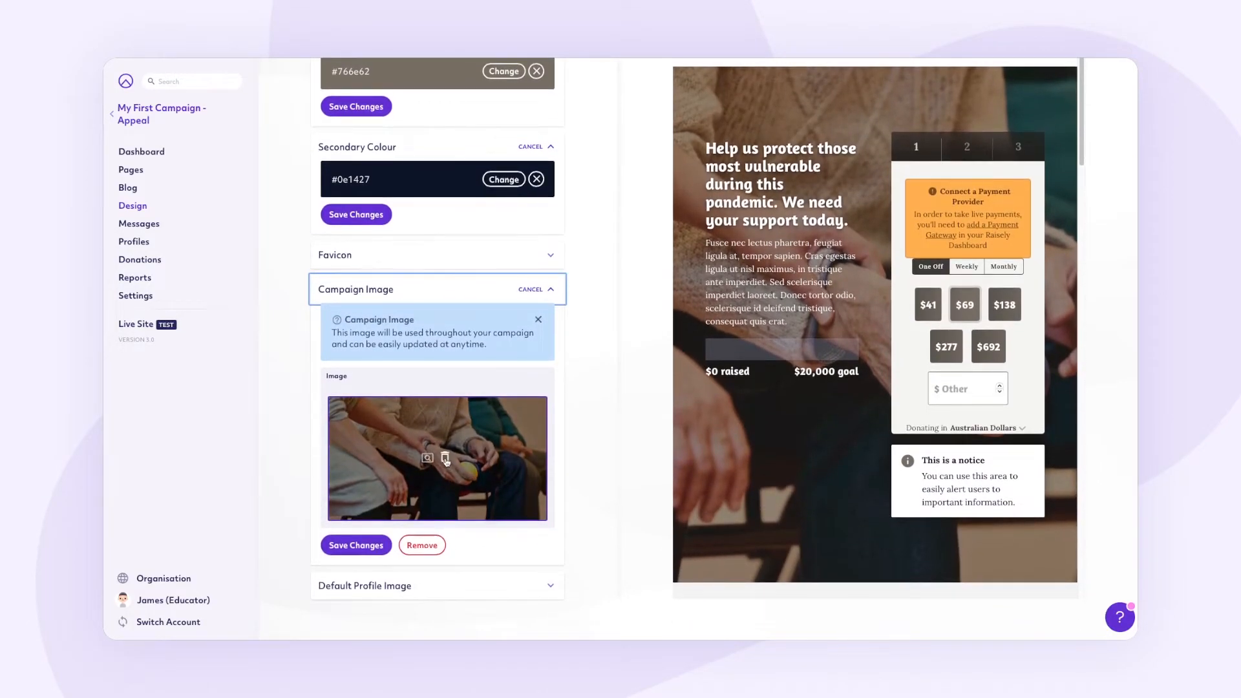
{"action": "left_click", "coordinate": [446, 459]}
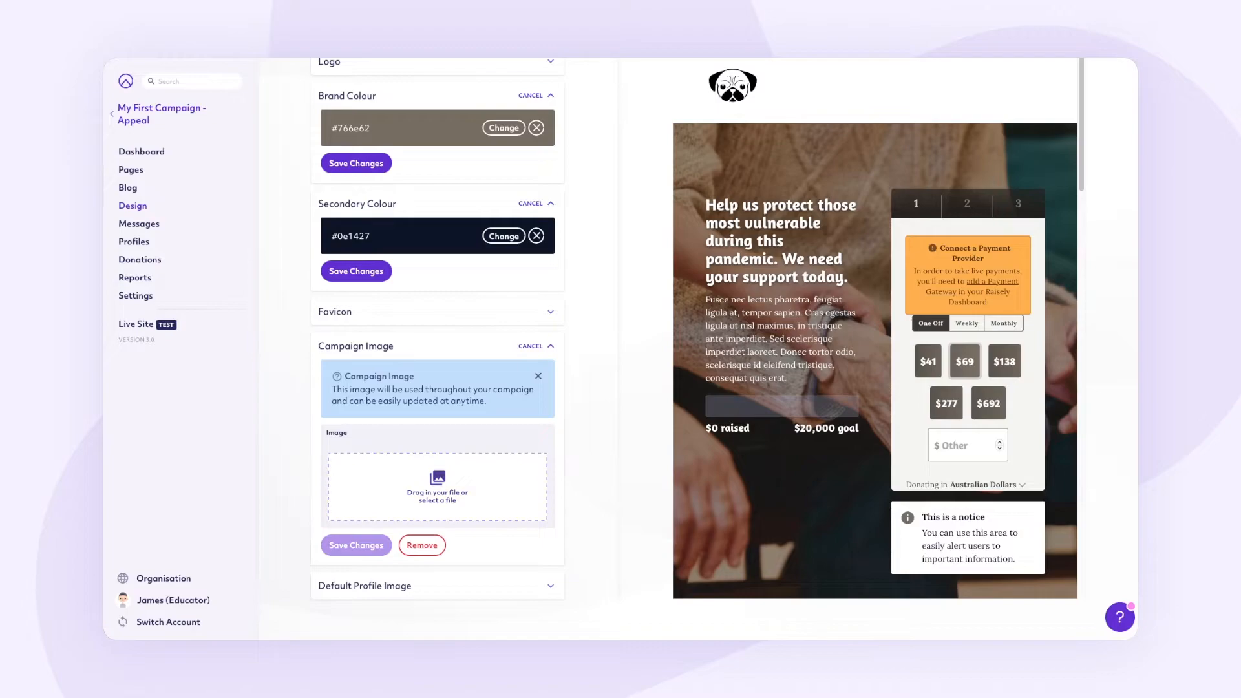
{"action": "left_click_drag", "start_coordinate": [769, 630], "coordinate": [442, 486]}
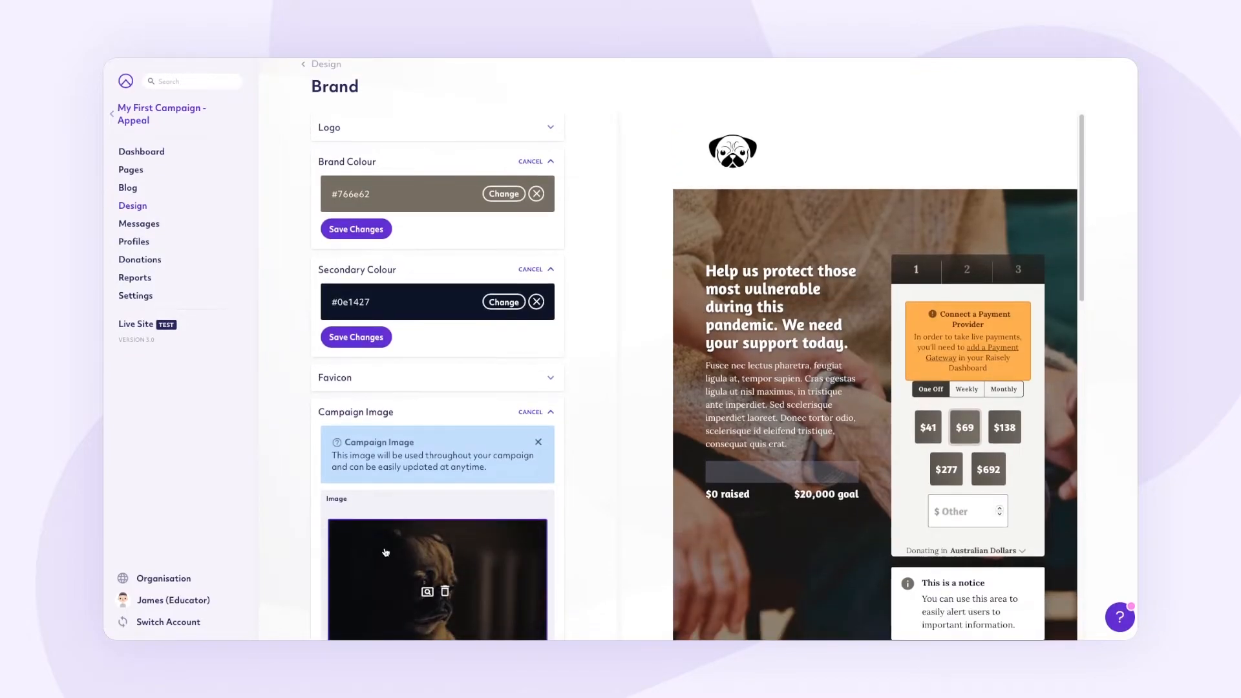
{"action": "scroll", "coordinate": [365, 518], "scroll_direction": "down", "scroll_amount": 3}
{"action": "left_click", "coordinate": [370, 550]}
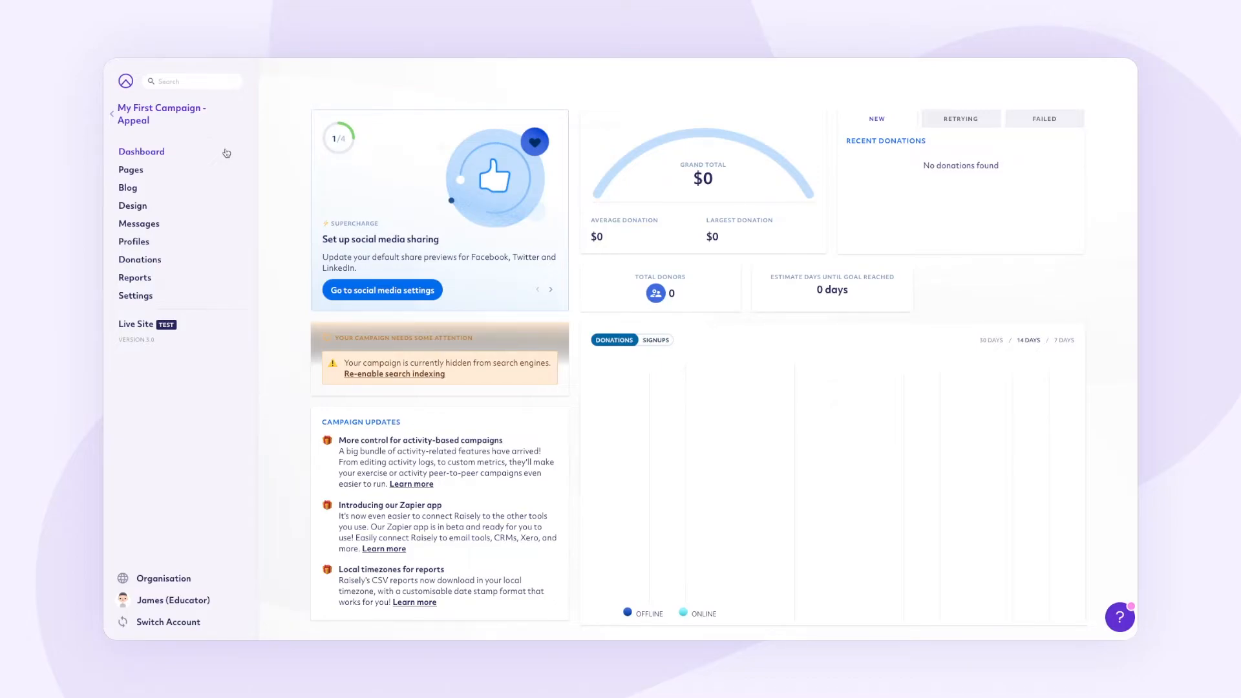
Step: Open Design › Fonts and look over the heading, paragraph and link font settings
{"action": "left_click", "coordinate": [223, 207]}
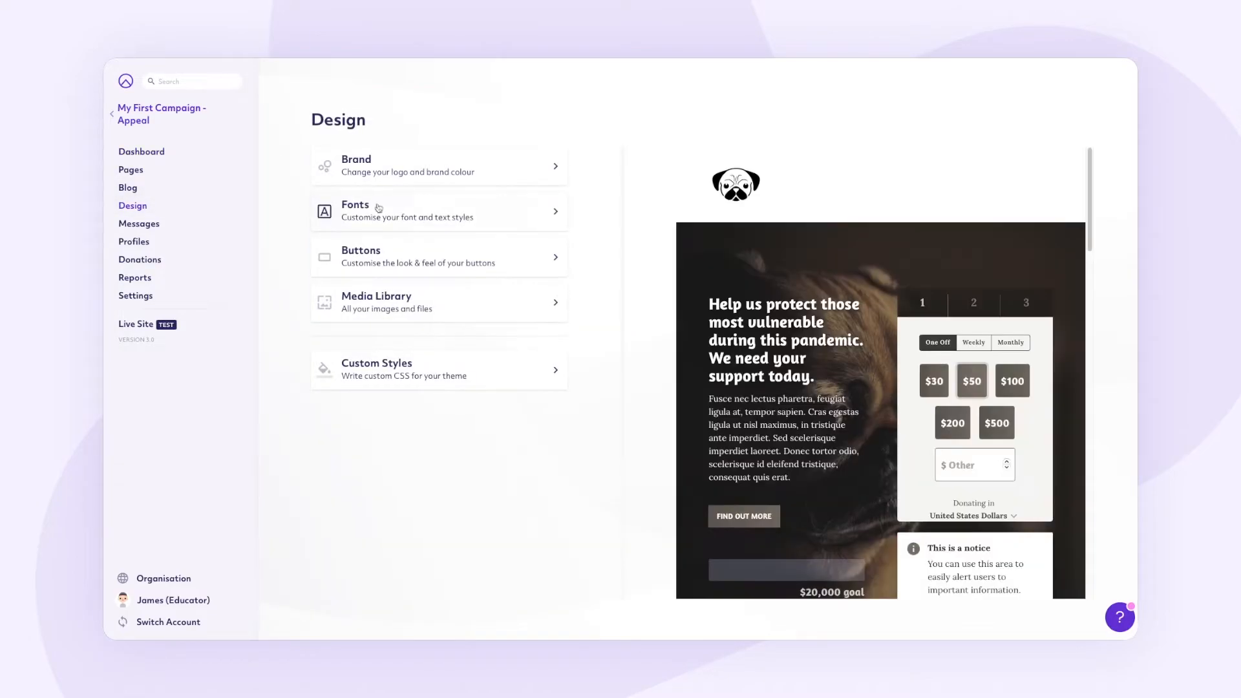
{"action": "left_click", "coordinate": [504, 211]}
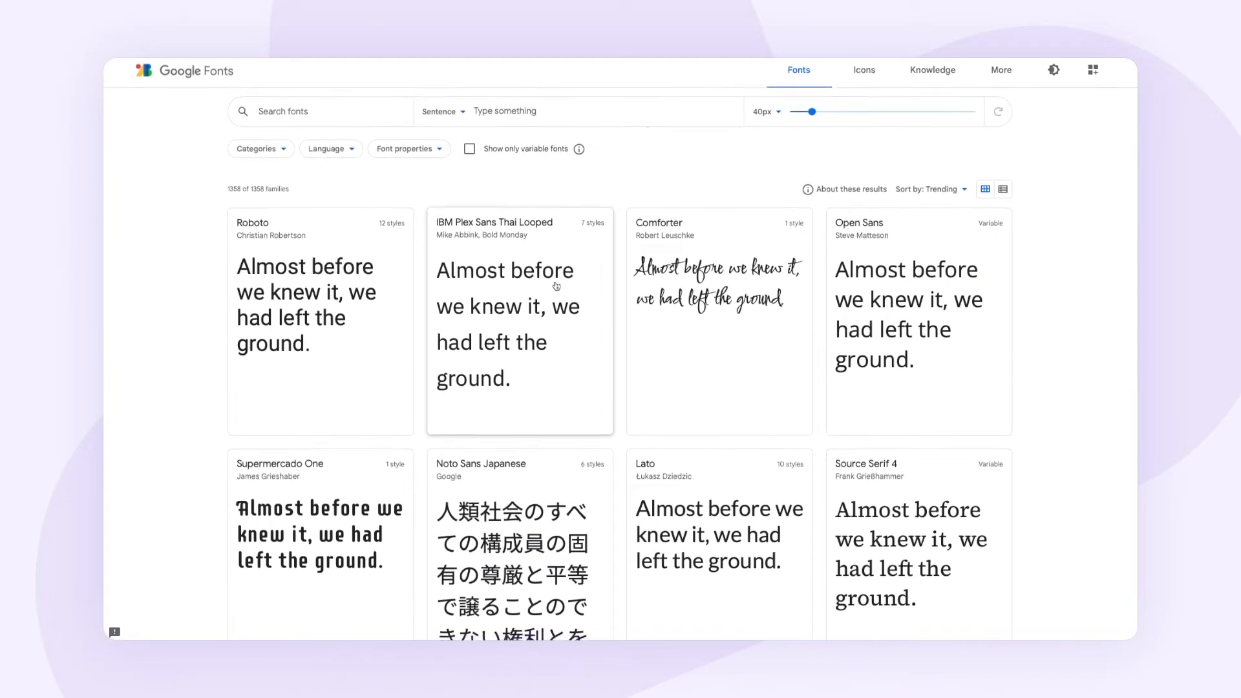
{"action": "scroll", "coordinate": [556, 286], "scroll_direction": "down", "scroll_amount": 13}
{"action": "scroll", "coordinate": [554, 267], "scroll_direction": "up", "scroll_amount": 13}
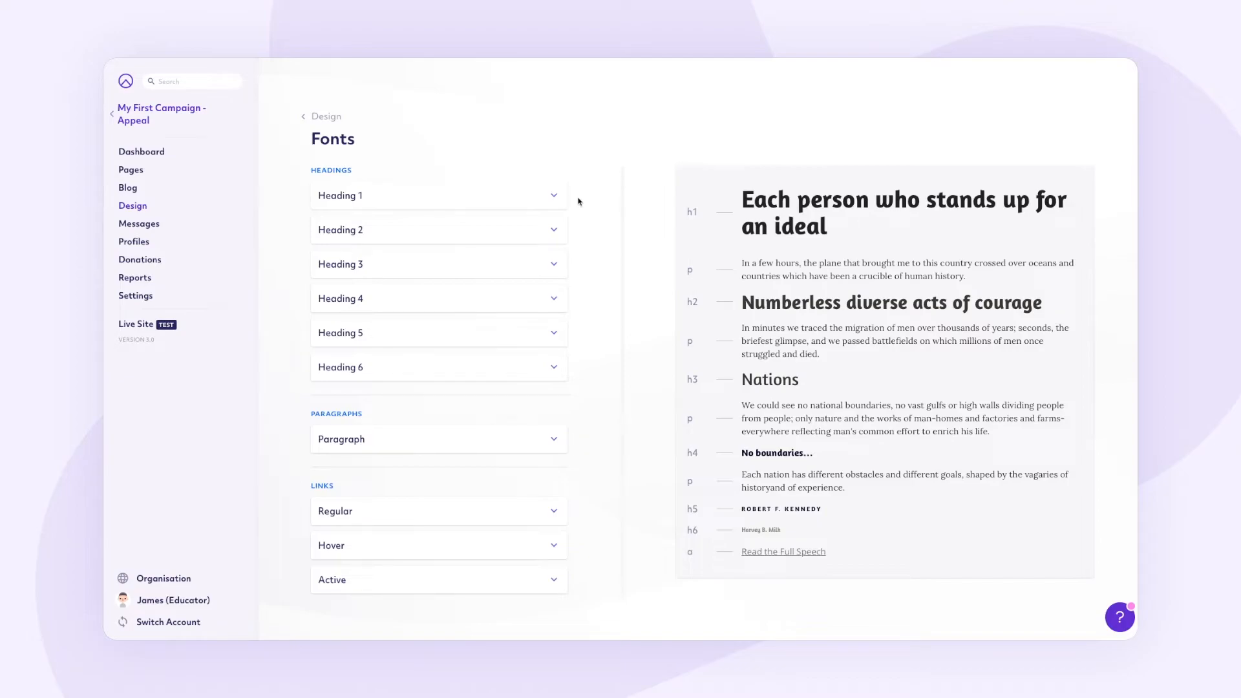
Step: Change the Heading 2 font family from Amaranth to Lato
{"action": "left_click", "coordinate": [498, 230]}
{"action": "left_click", "coordinate": [403, 267]}
{"action": "double_click", "coordinate": [404, 267]}
{"action": "type", "text": "L"}
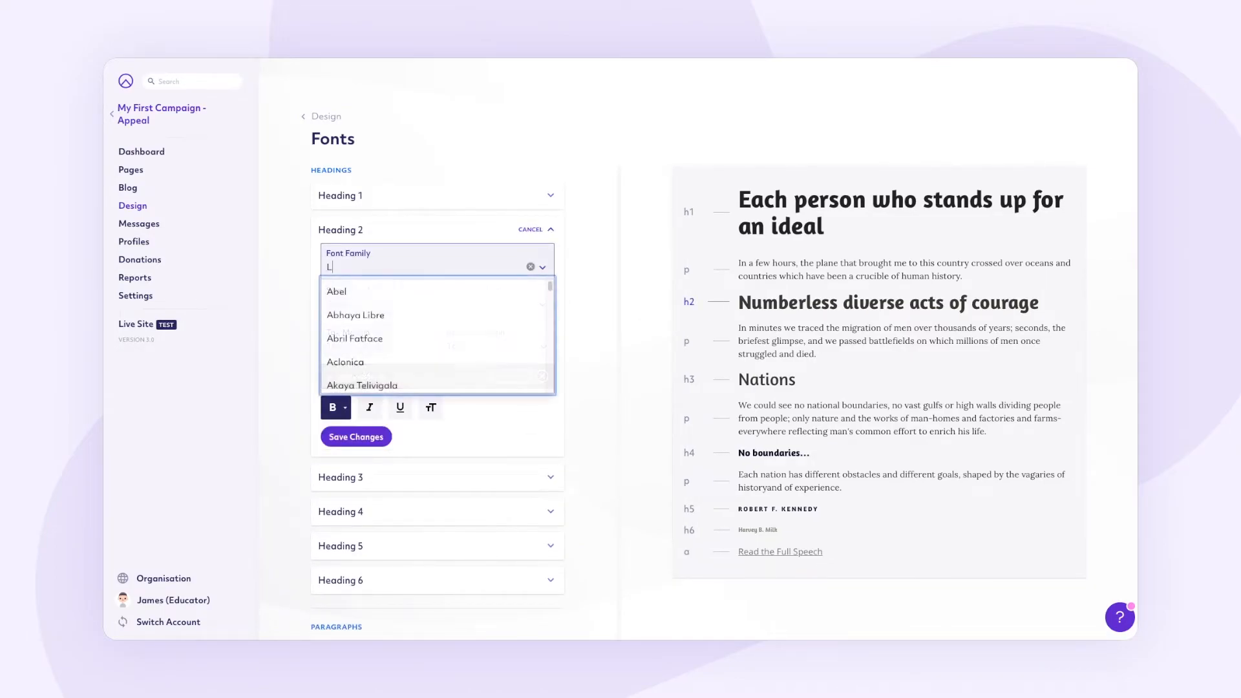
{"action": "type", "text": "ato"}
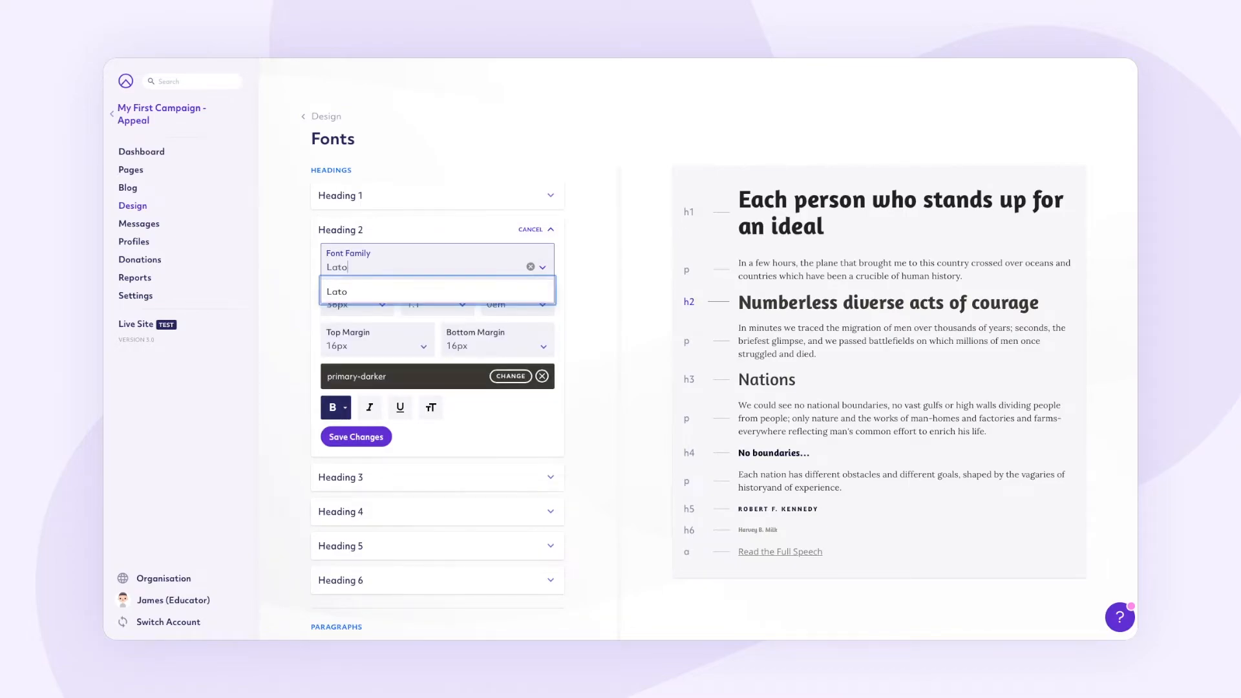
{"action": "left_click", "coordinate": [391, 292]}
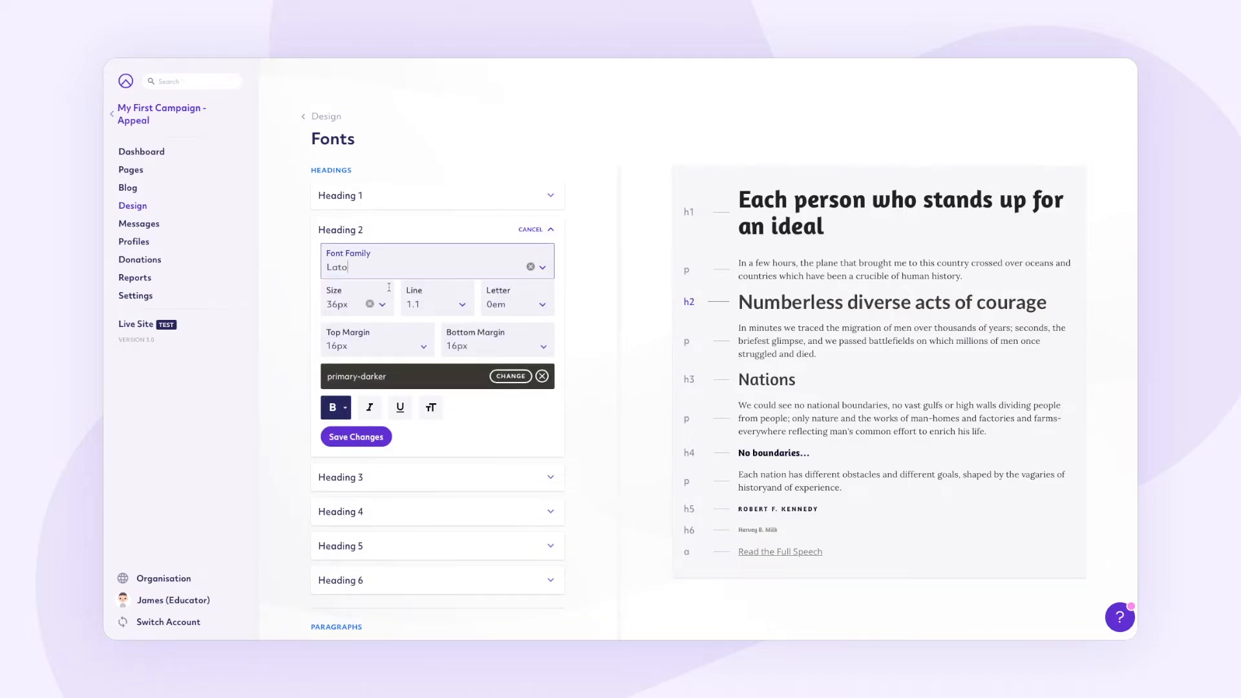
Step: Set Heading 2 to 50px, weight 900 and colour #222, then save
{"action": "left_click", "coordinate": [333, 305]}
{"action": "scroll", "coordinate": [351, 364], "scroll_direction": "down", "scroll_amount": 3}
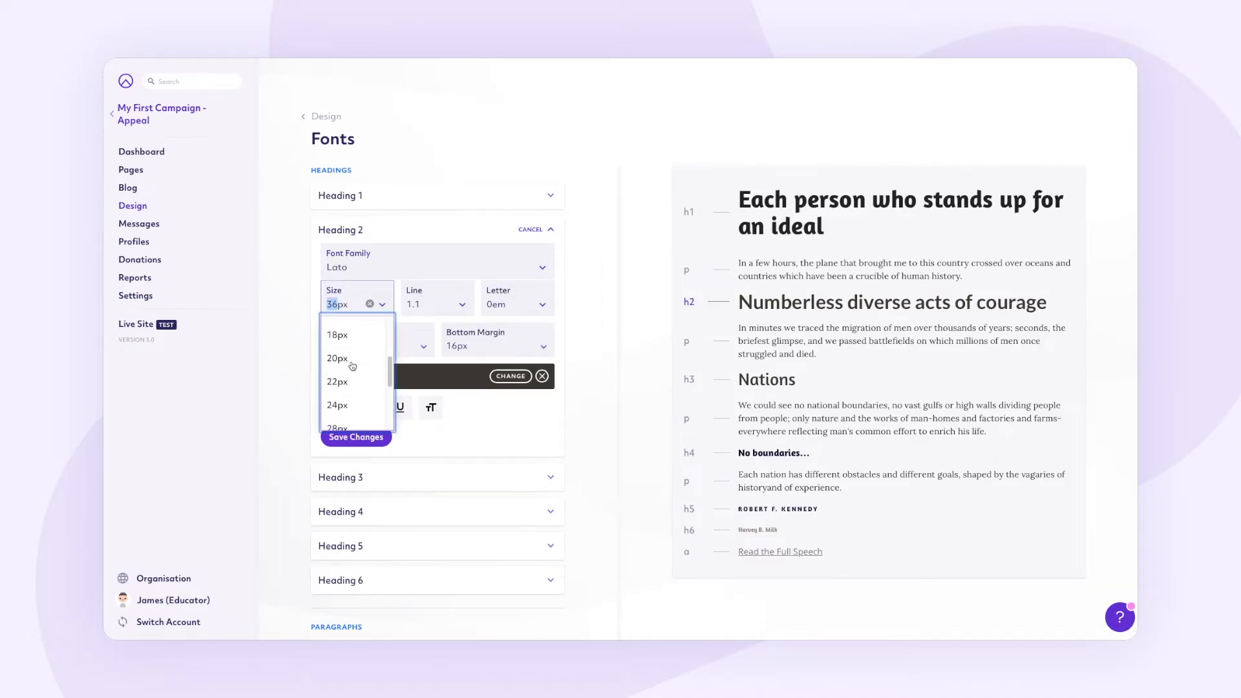
{"action": "left_click", "coordinate": [353, 390]}
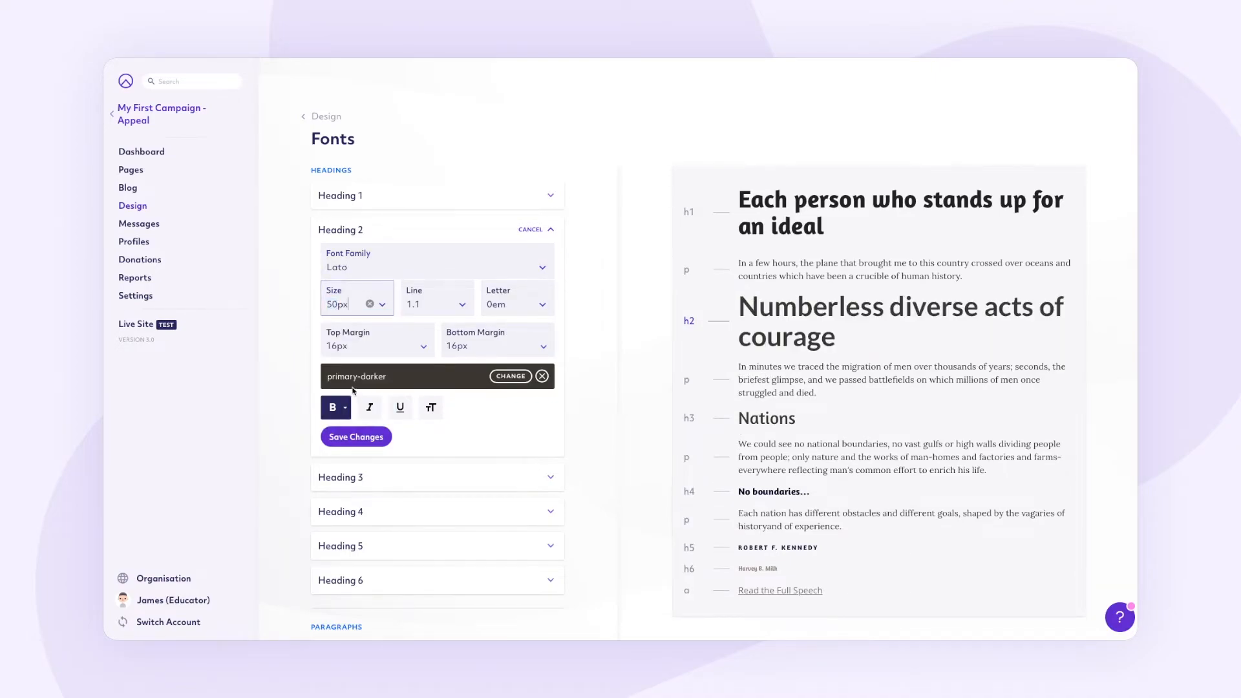
{"action": "left_click", "coordinate": [345, 407]}
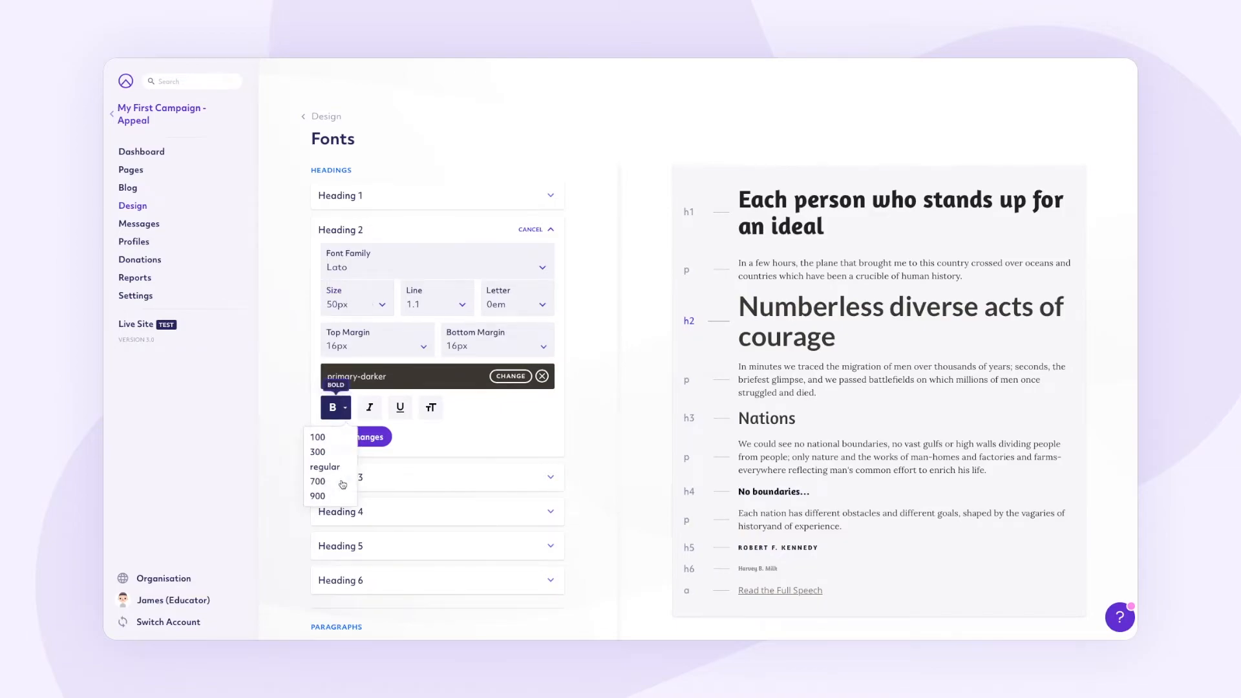
{"action": "left_click", "coordinate": [318, 495]}
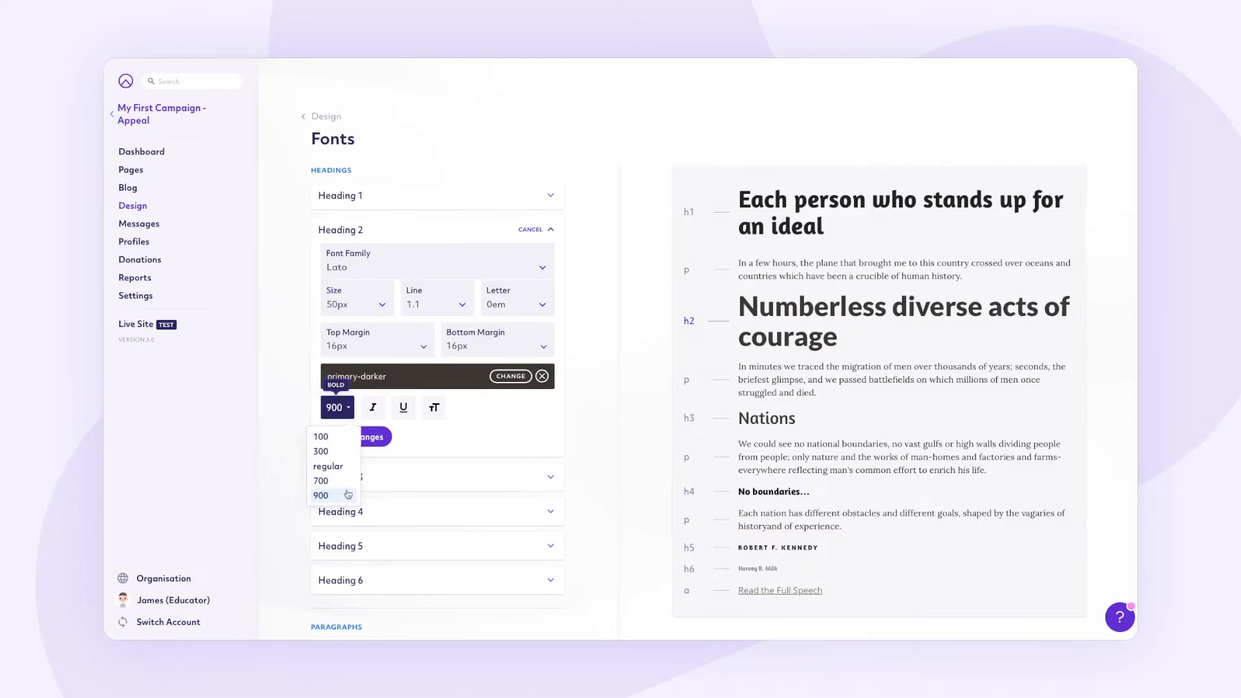
{"action": "triple_click", "coordinate": [390, 375]}
{"action": "type", "text": "#222"}
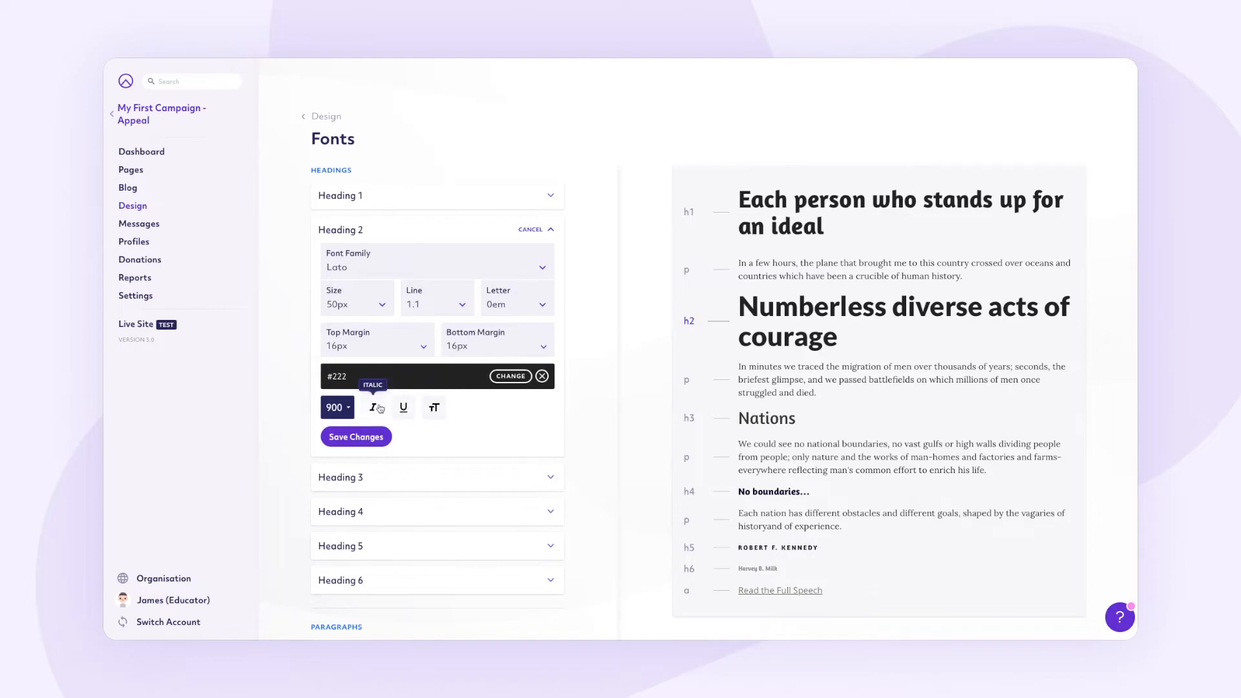
{"action": "left_click", "coordinate": [362, 438]}
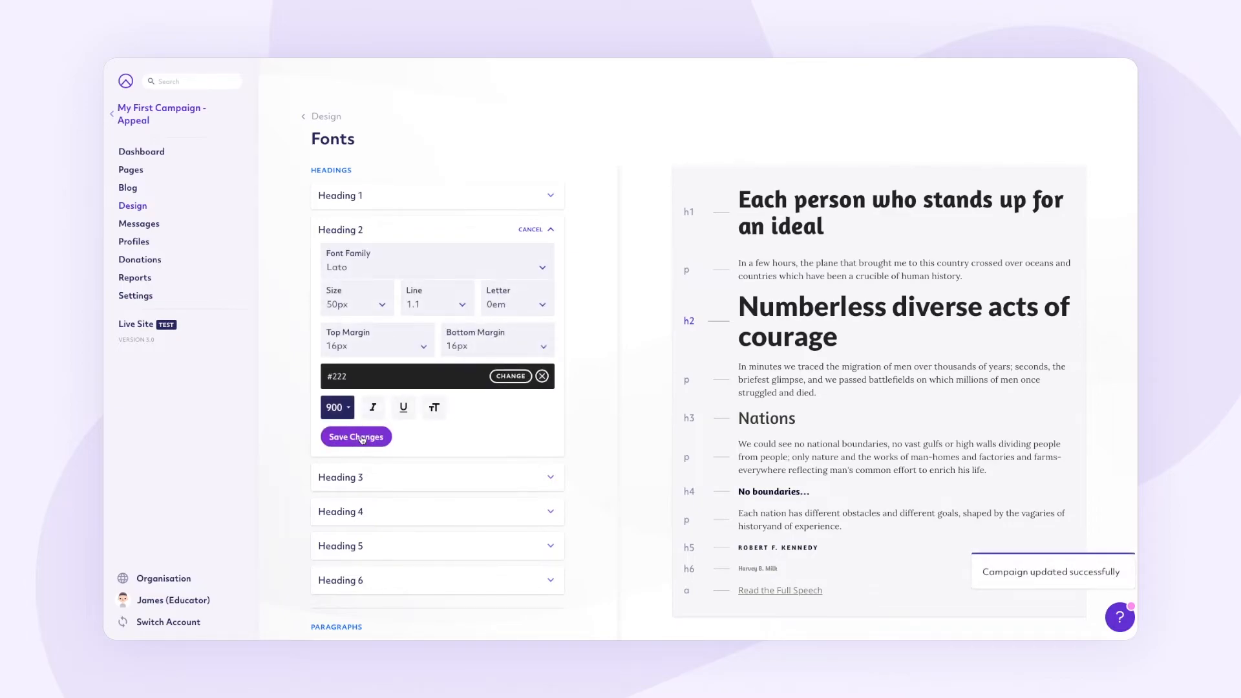
{"action": "scroll", "coordinate": [362, 439], "scroll_direction": "down", "scroll_amount": 1}
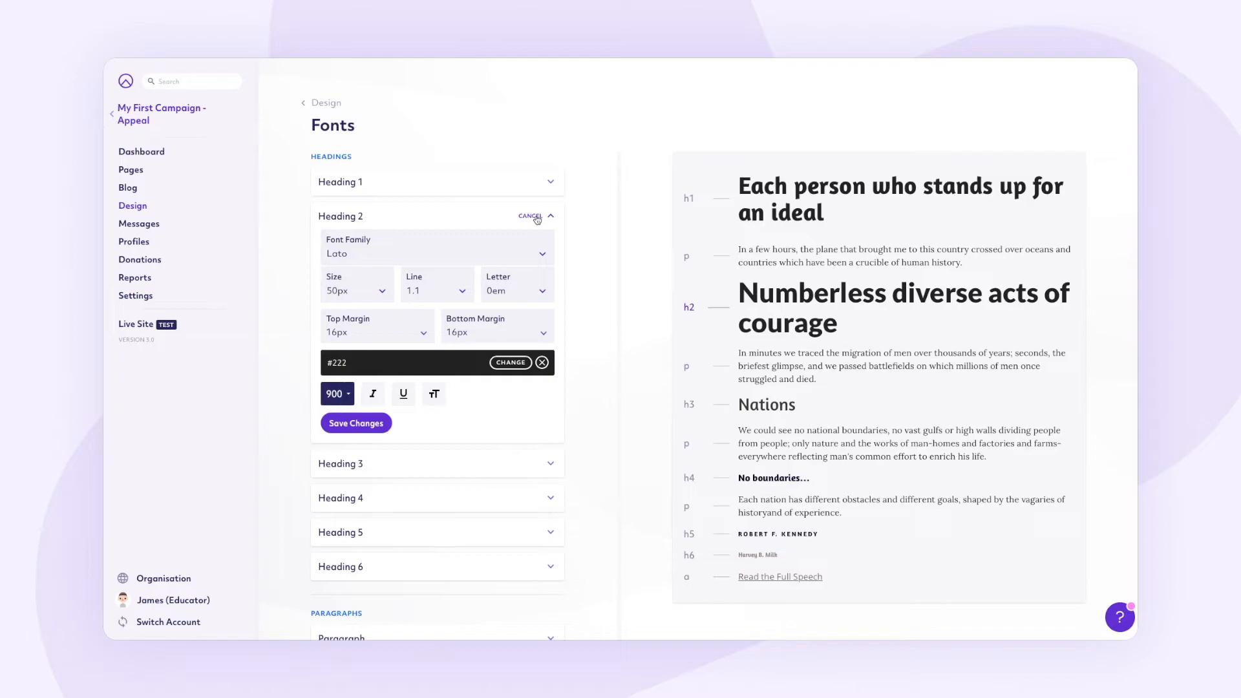
{"action": "left_click", "coordinate": [550, 217]}
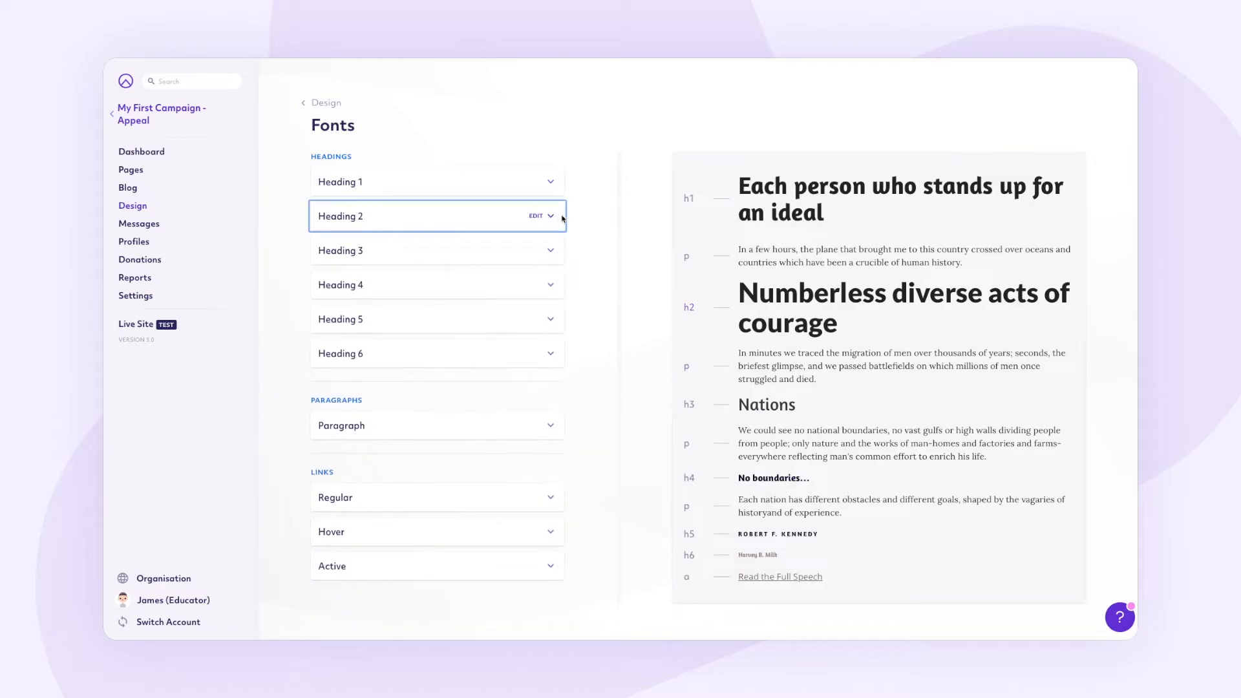
Step: Change the Heading 3 font family from Amaranth to Lora
{"action": "left_click", "coordinate": [535, 251]}
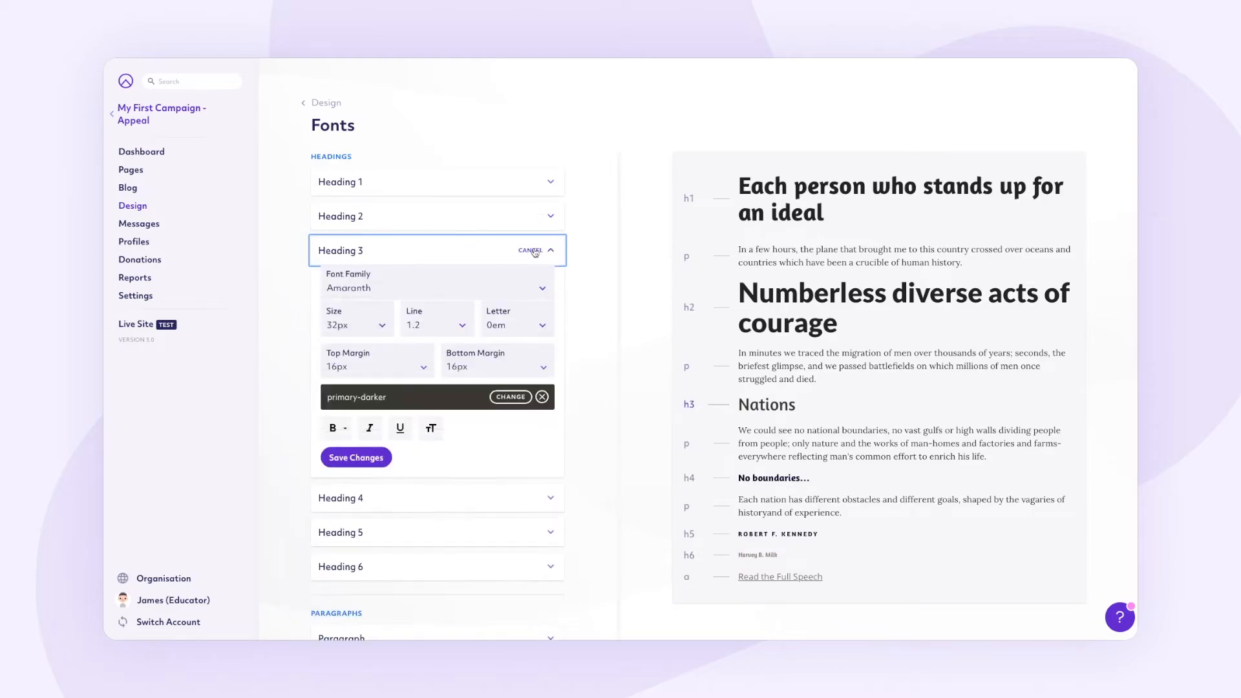
{"action": "left_click", "coordinate": [349, 288]}
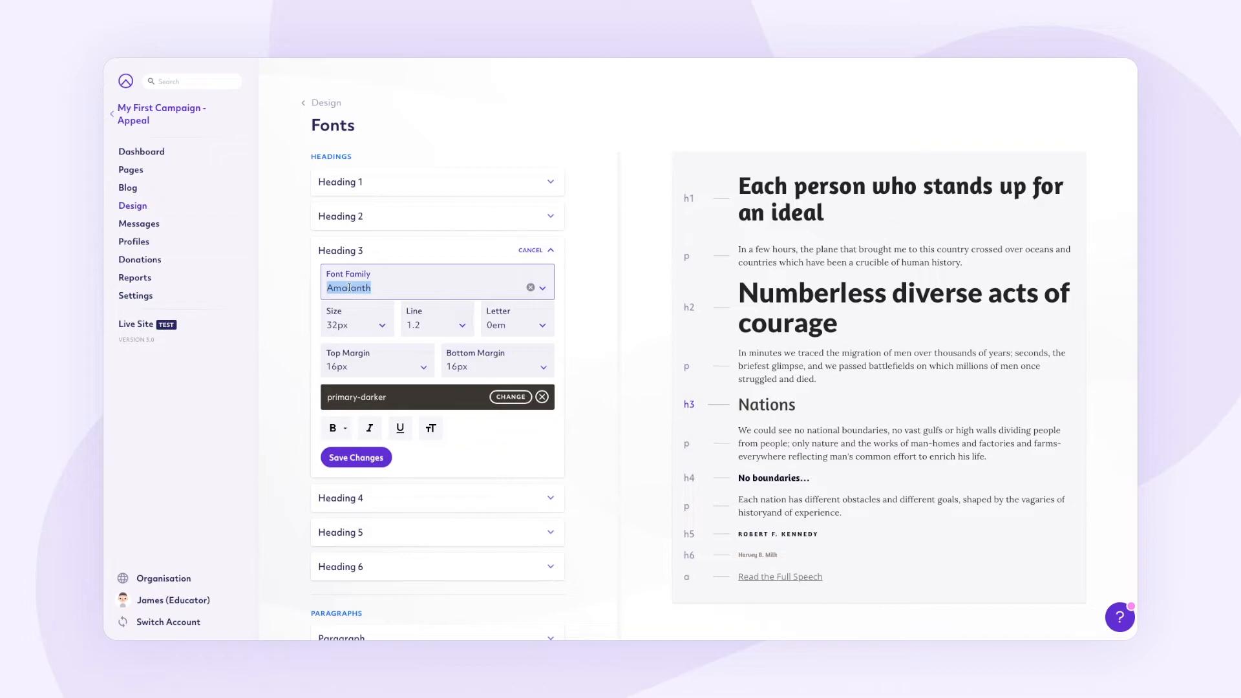
{"action": "type", "text": "Lora"}
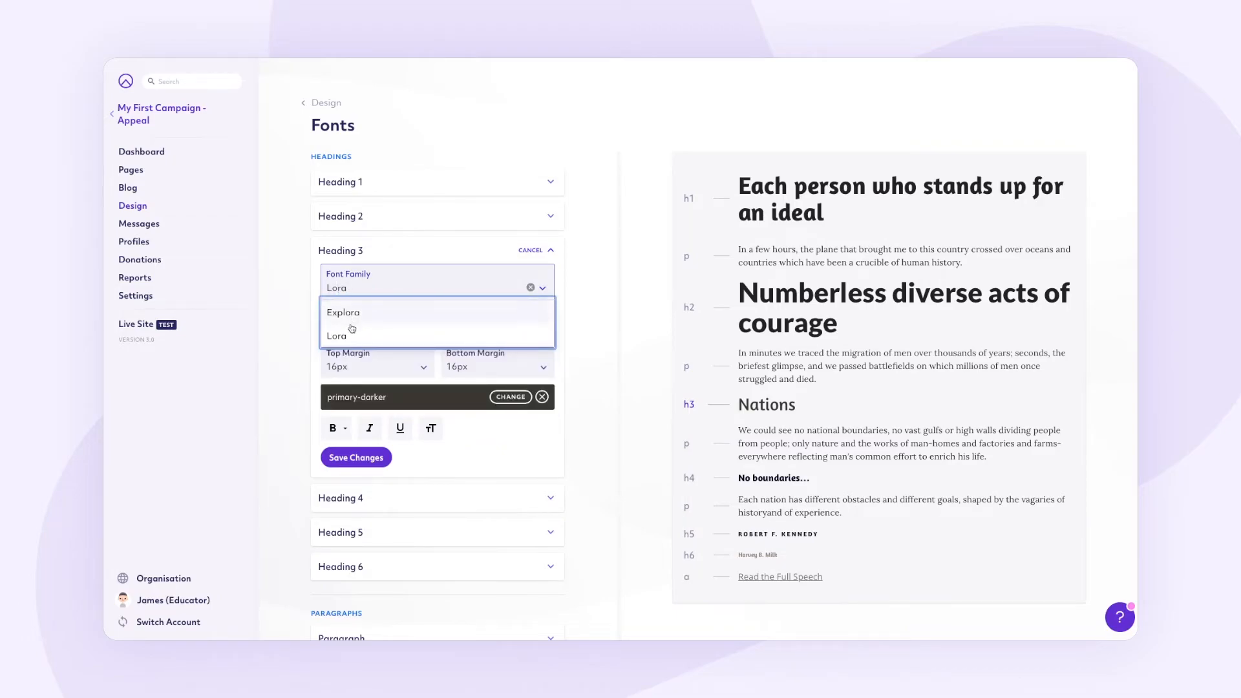
{"action": "left_click", "coordinate": [353, 331]}
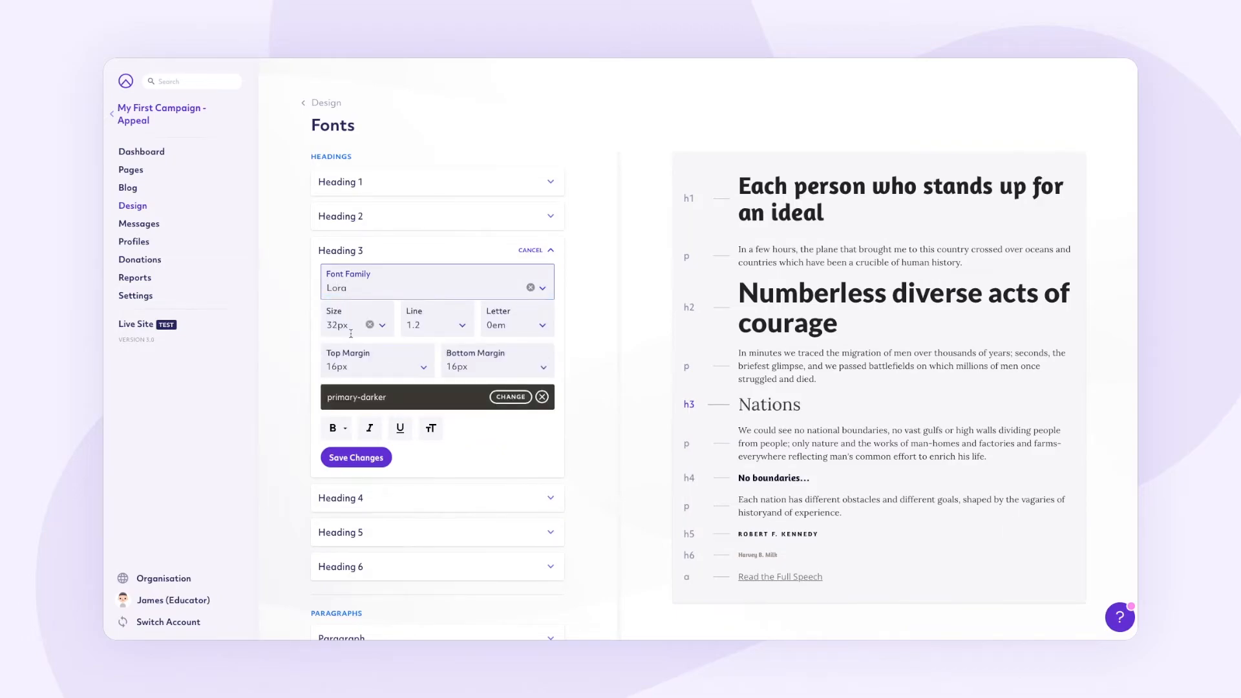
Step: Make Heading 3 italic, keeping its weight unchanged, and save it
{"action": "left_click", "coordinate": [371, 429]}
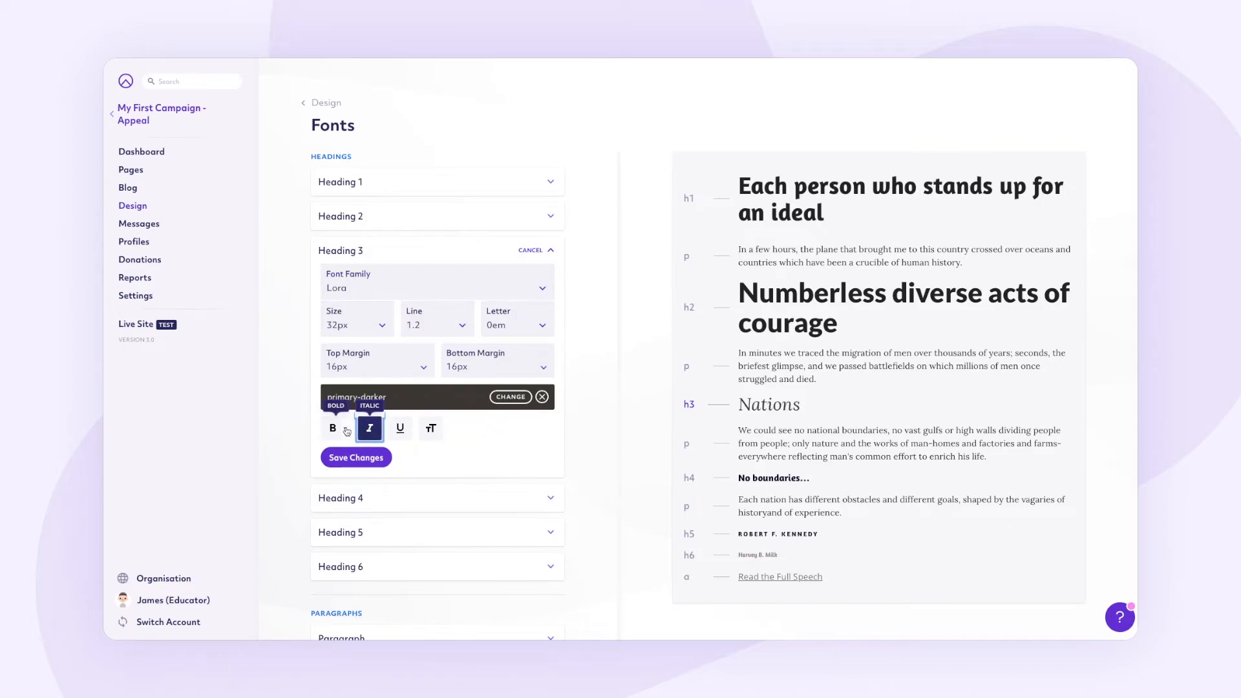
{"action": "left_click", "coordinate": [345, 428]}
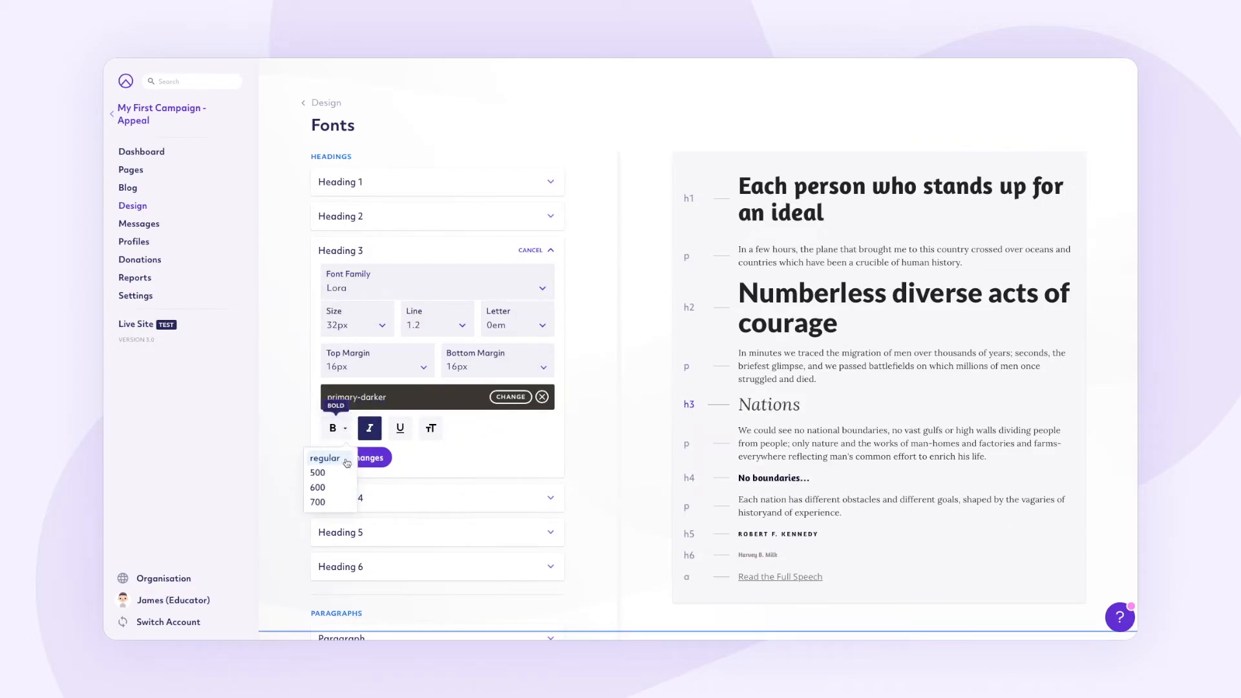
{"action": "left_click", "coordinate": [374, 461]}
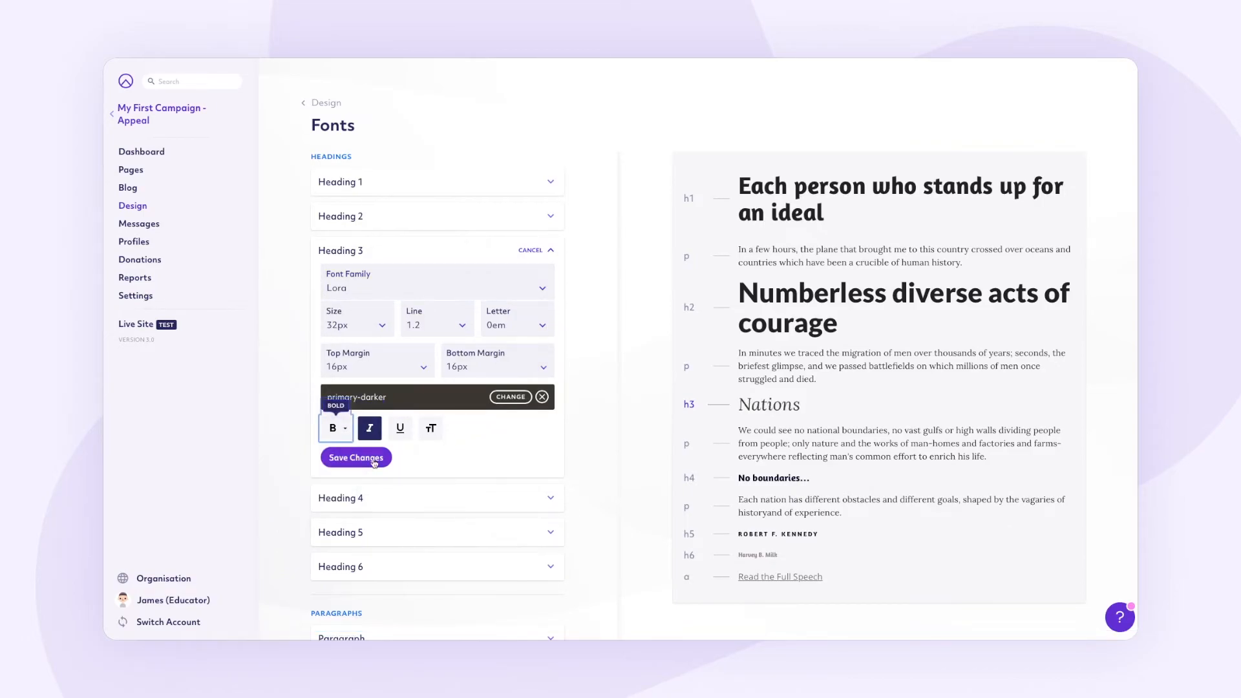
{"action": "left_click", "coordinate": [345, 430]}
{"action": "left_click", "coordinate": [371, 460]}
{"action": "left_click", "coordinate": [371, 460]}
{"action": "left_click", "coordinate": [550, 250]}
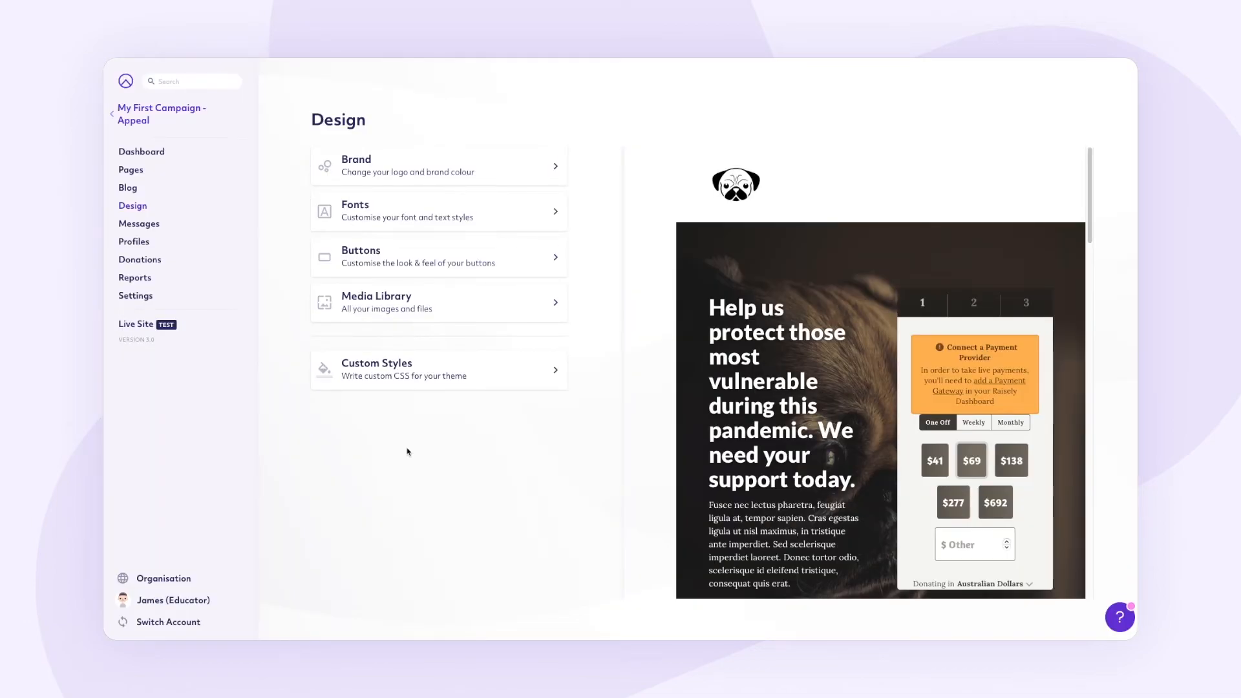
Step: Set the Primary Button padding to 16px 44px in the button design settings
{"action": "left_click", "coordinate": [525, 260]}
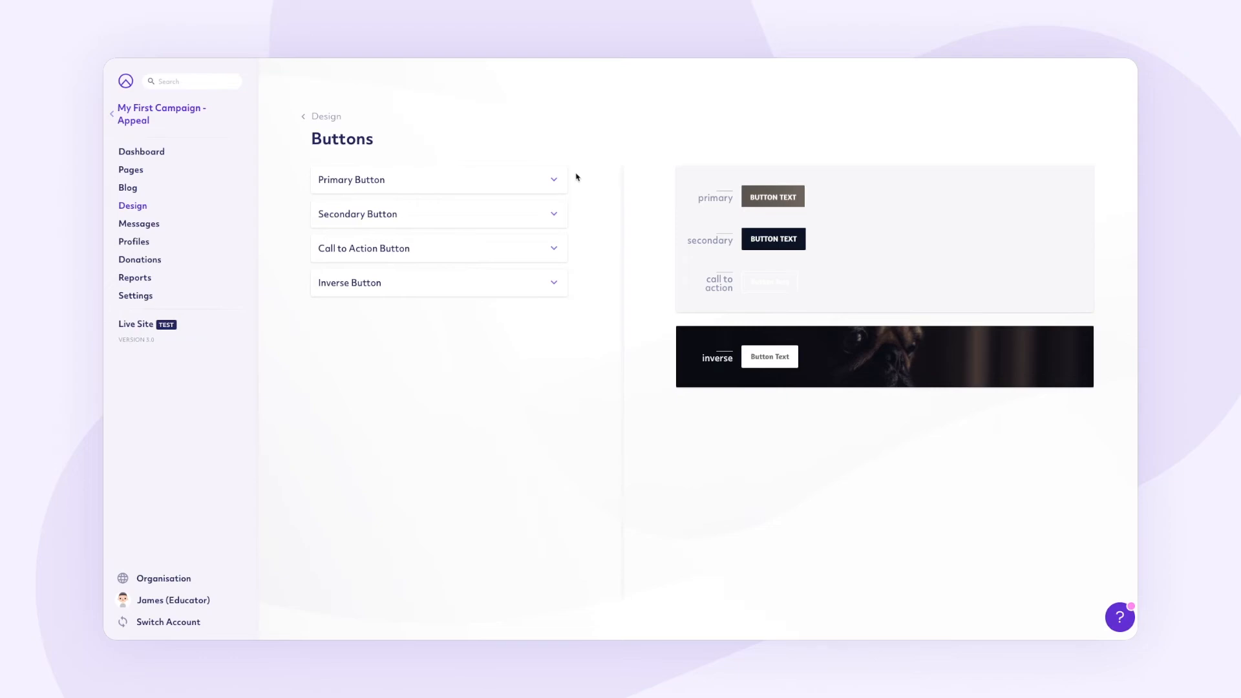
{"action": "left_click", "coordinate": [542, 179]}
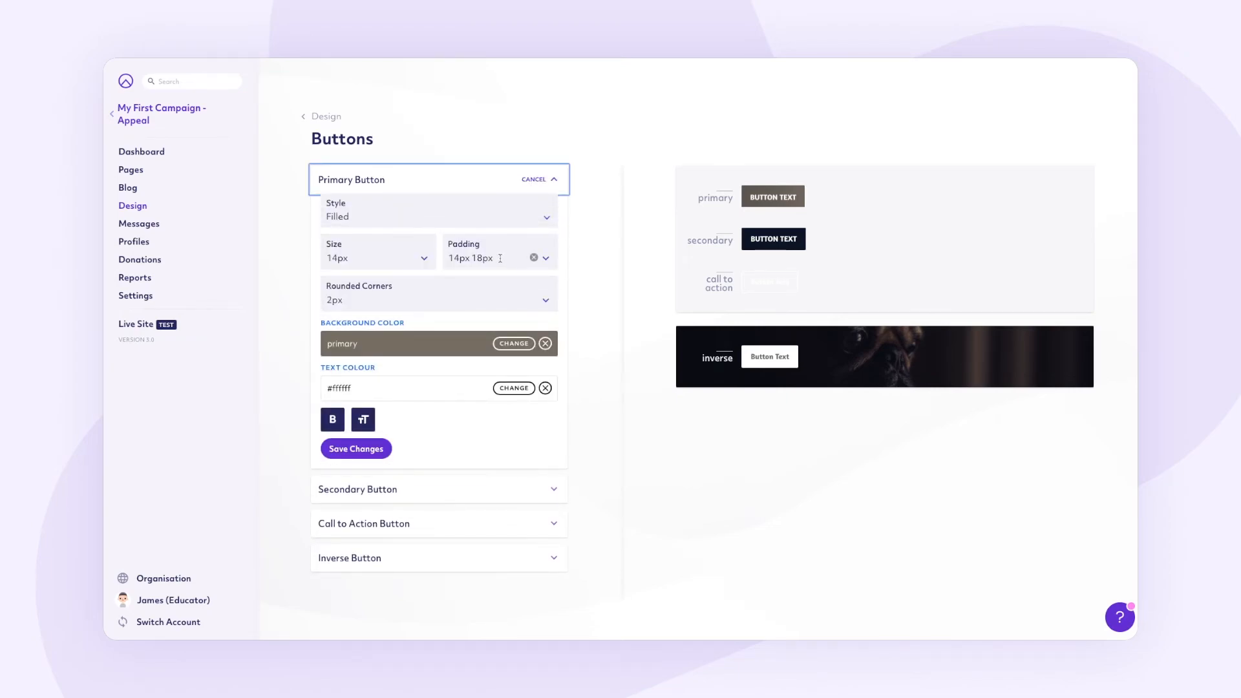
{"action": "left_click", "coordinate": [500, 258]}
{"action": "type", "text": "16px 44px"}
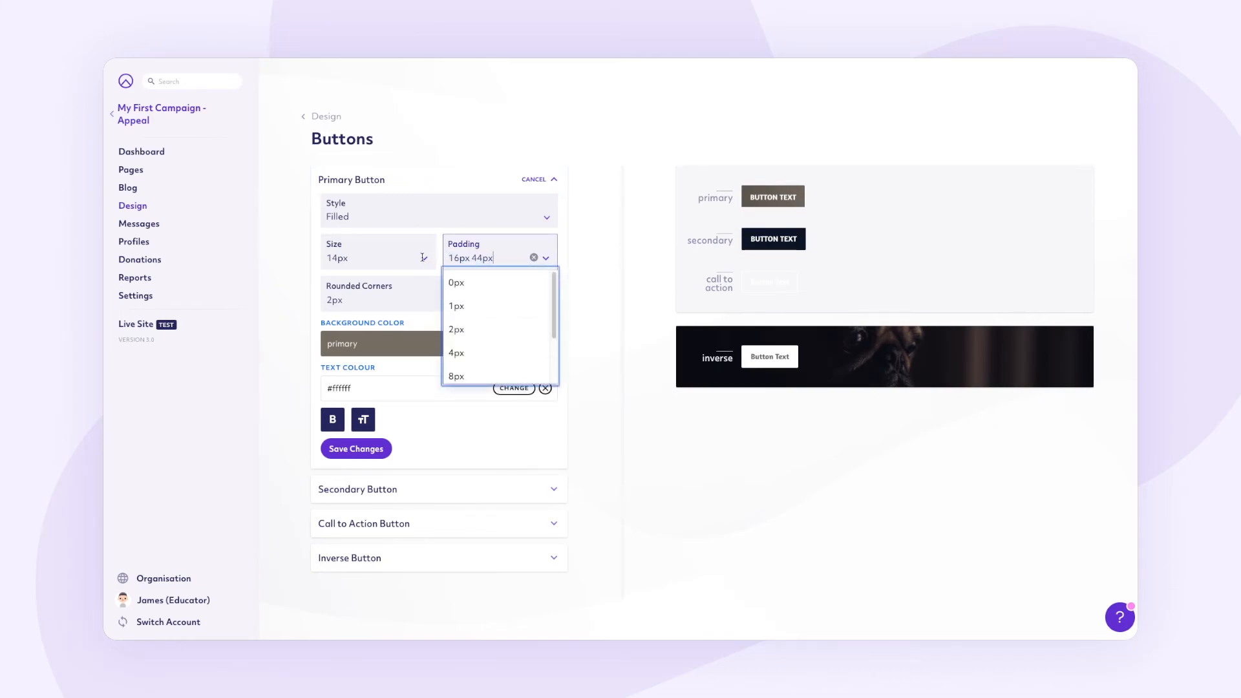
{"action": "left_click", "coordinate": [586, 260]}
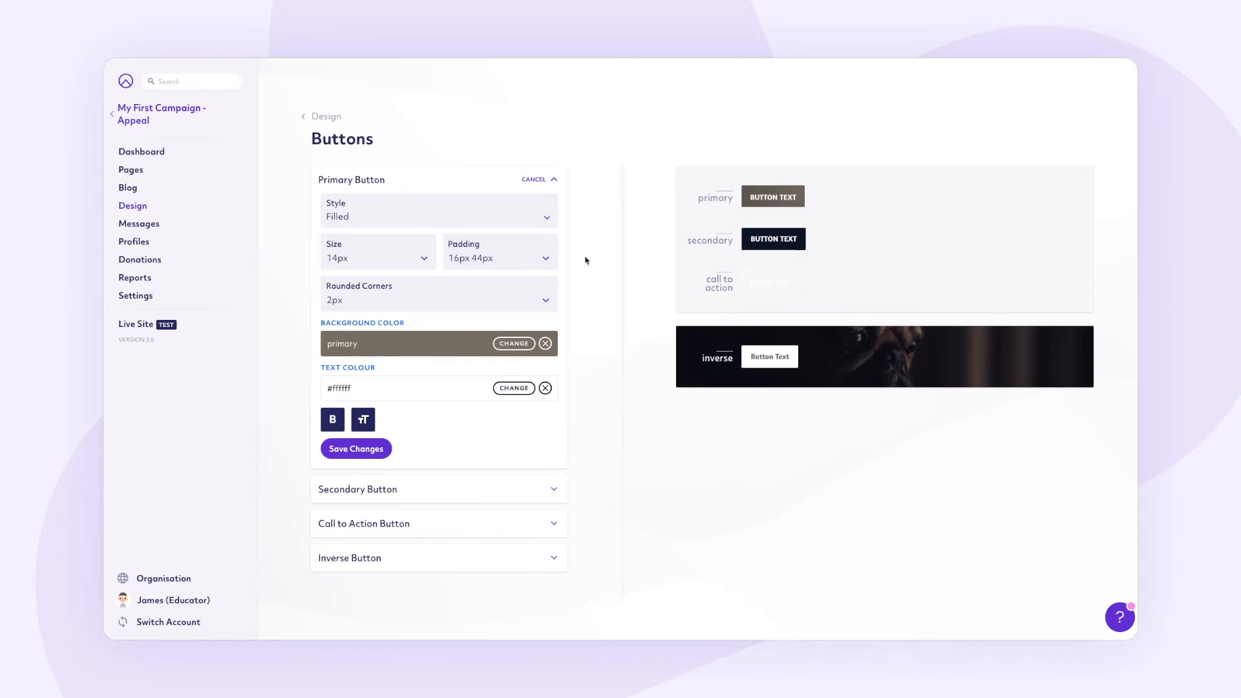
Step: Give the primary button 50px rounded corners and 16px text size, and save the changes
{"action": "left_click", "coordinate": [331, 300]}
{"action": "left_click_drag", "start_coordinate": [333, 300], "coordinate": [325, 300]}
{"action": "type", "text": "50"}
{"action": "left_click", "coordinate": [301, 295]}
{"action": "left_click", "coordinate": [336, 258]}
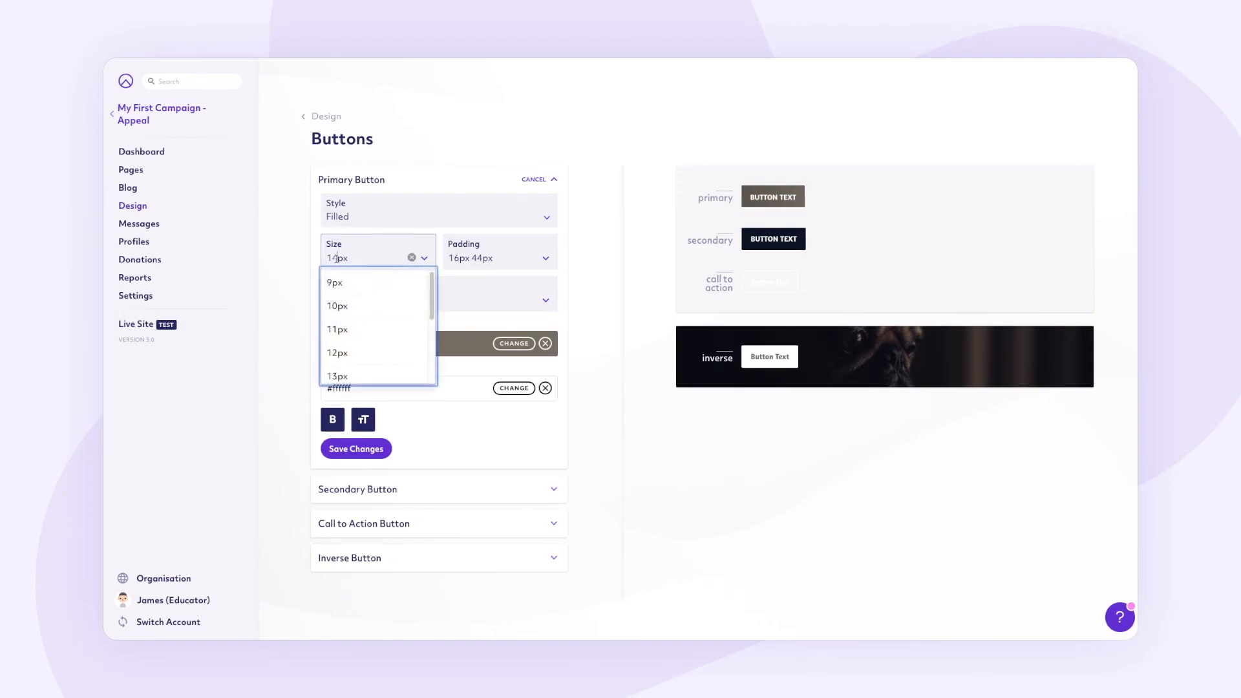
{"action": "type", "text": "16"}
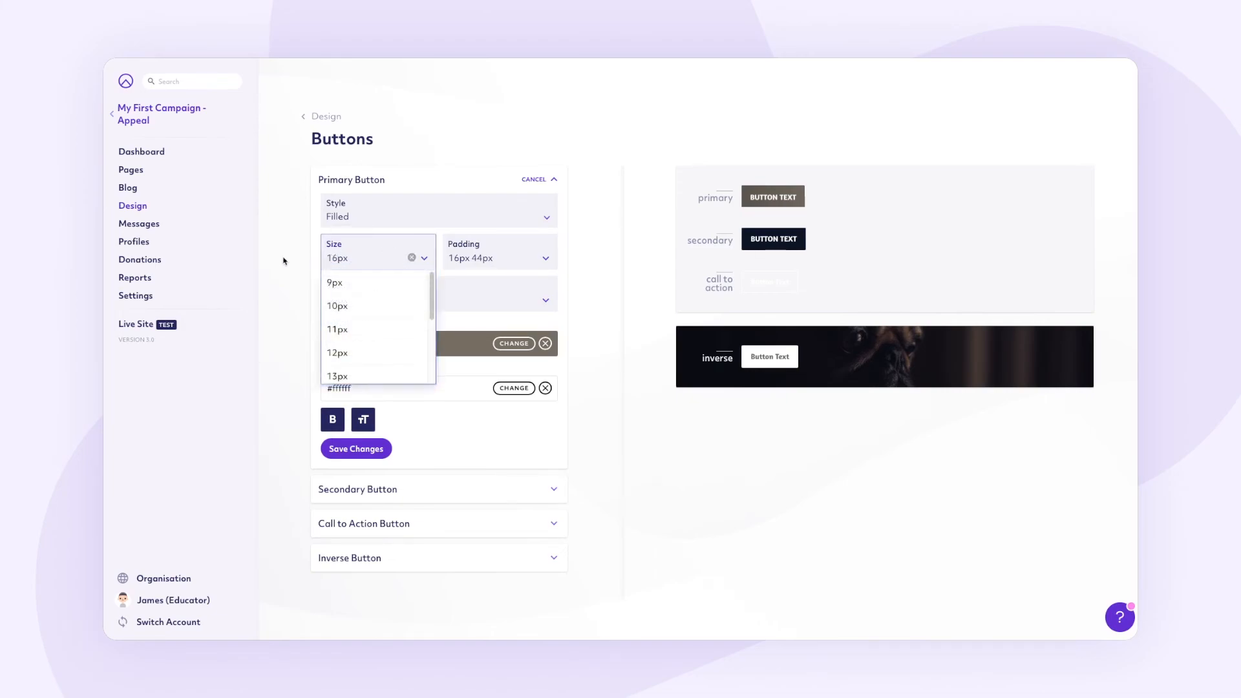
{"action": "left_click", "coordinate": [285, 262]}
{"action": "left_click", "coordinate": [364, 452]}
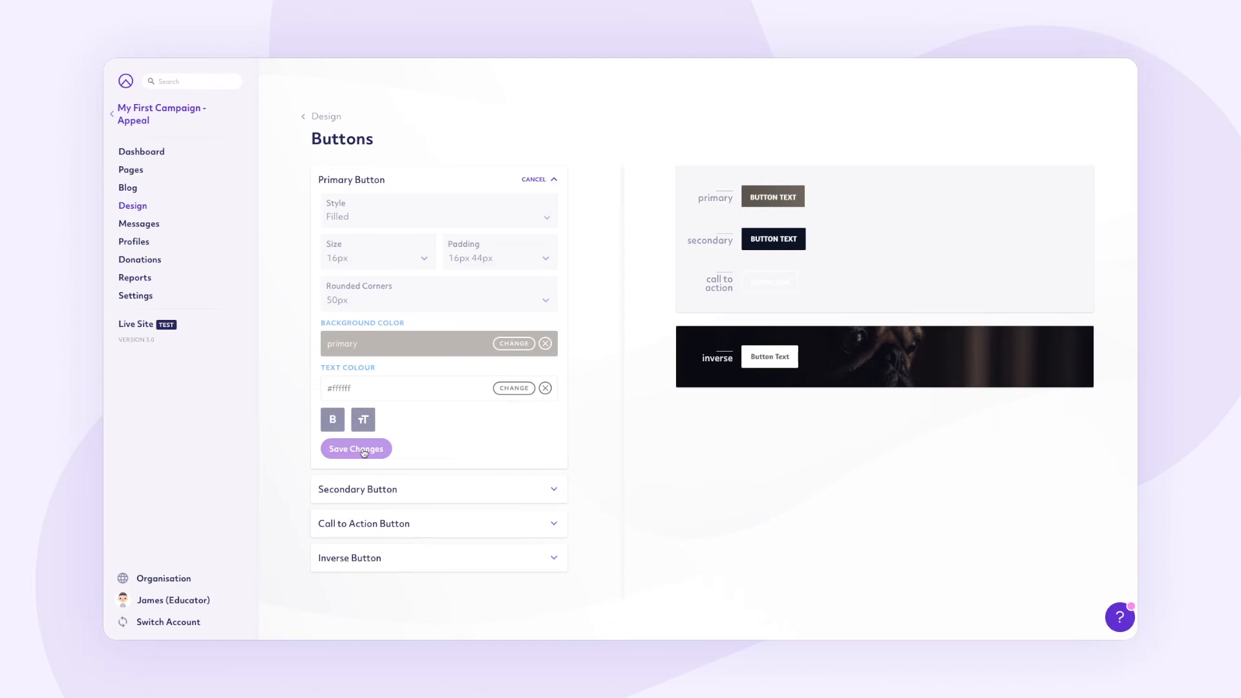